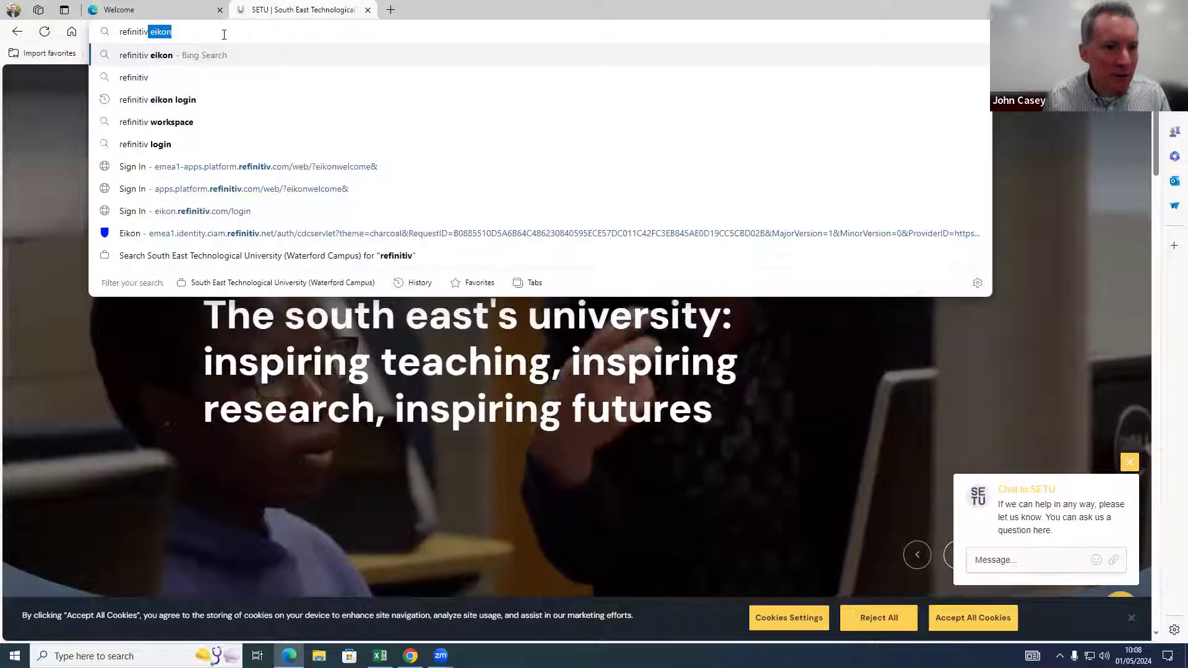
Step: Search Bing for 'refinitiv eikon login' and open the Refinitiv Eikon result
key(Down)
key(Down)
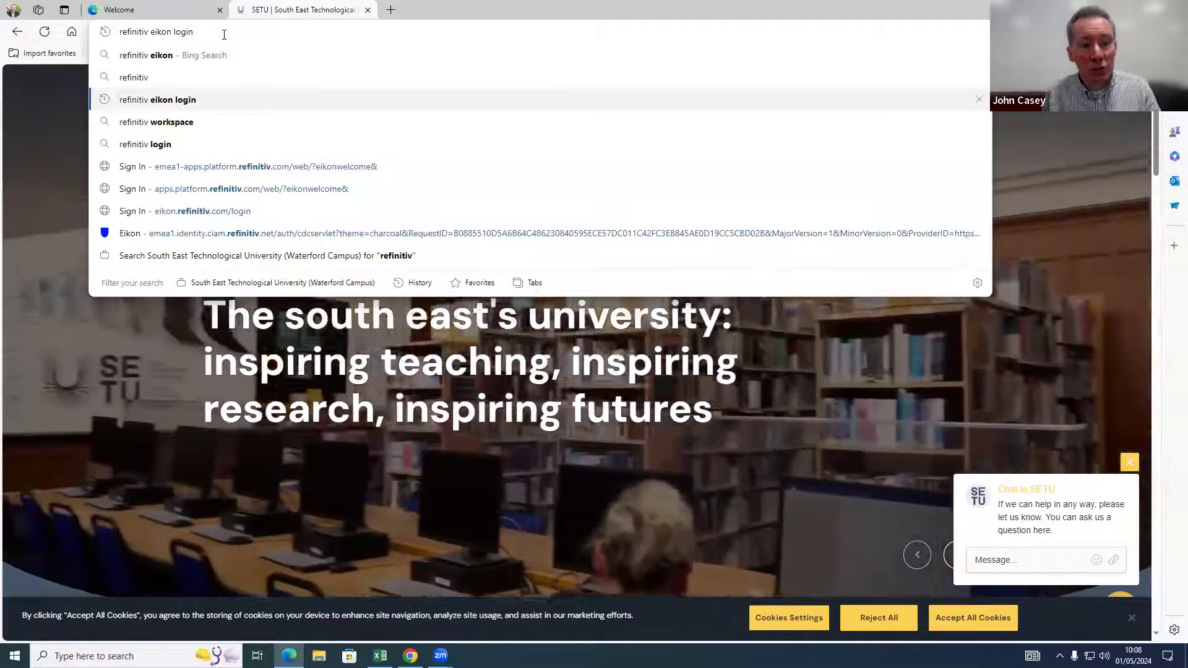
key(Return)
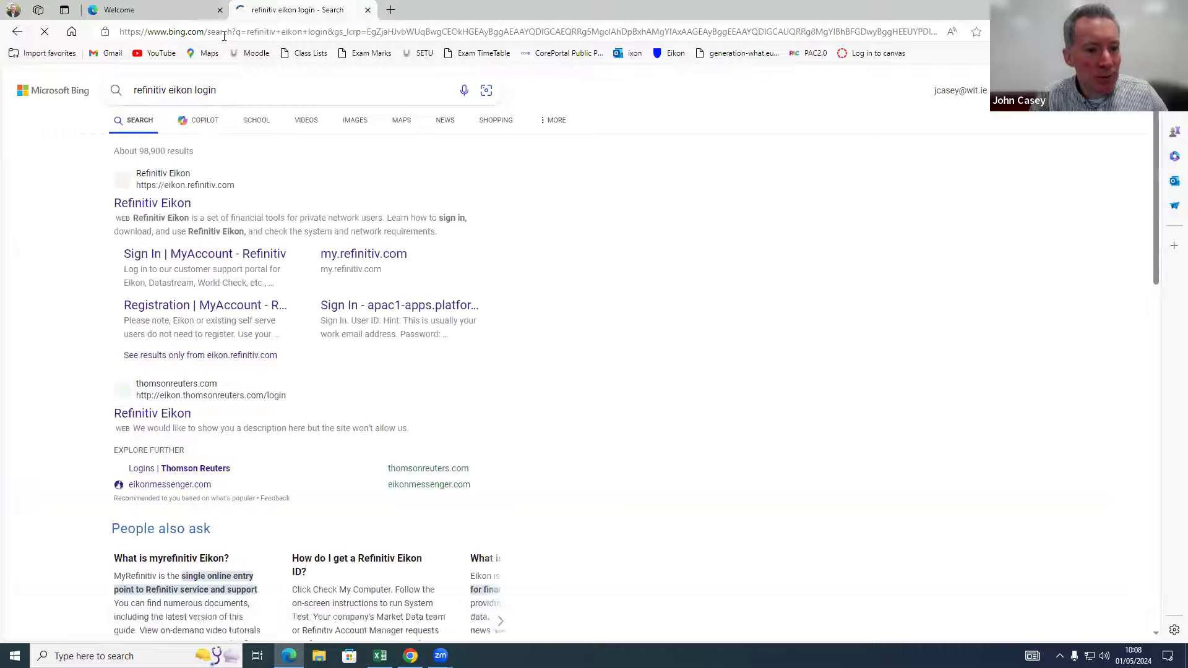
click(147, 204)
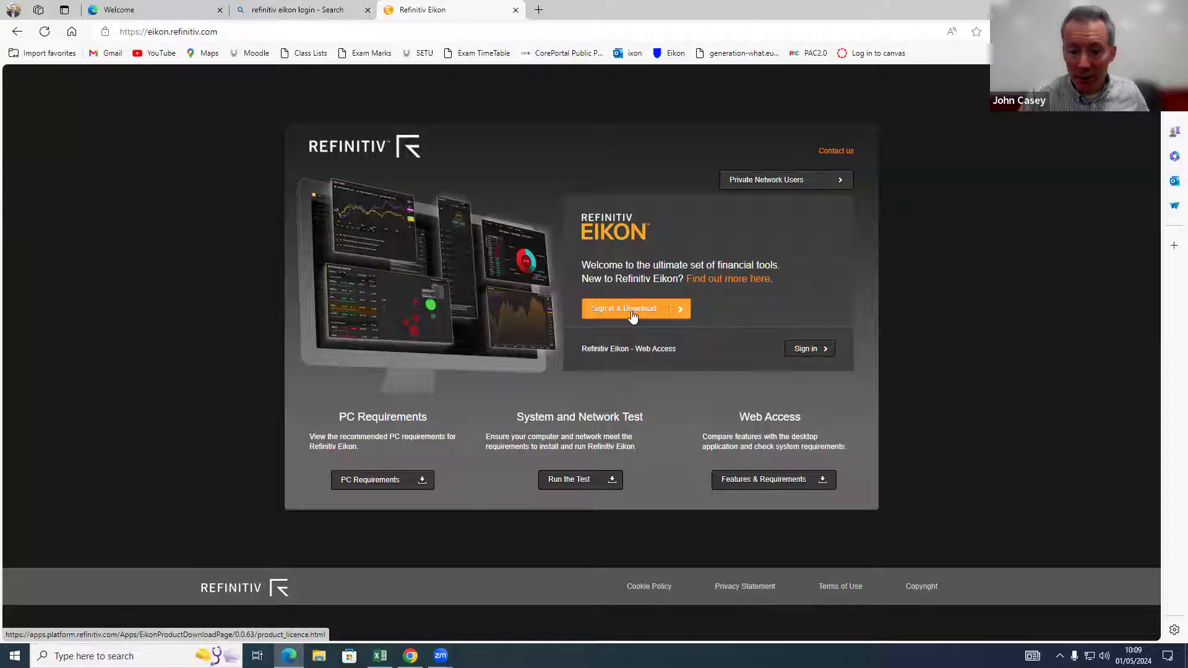
Step: Sign in with the student account via Sign in & Download, ending the other session
click(632, 312)
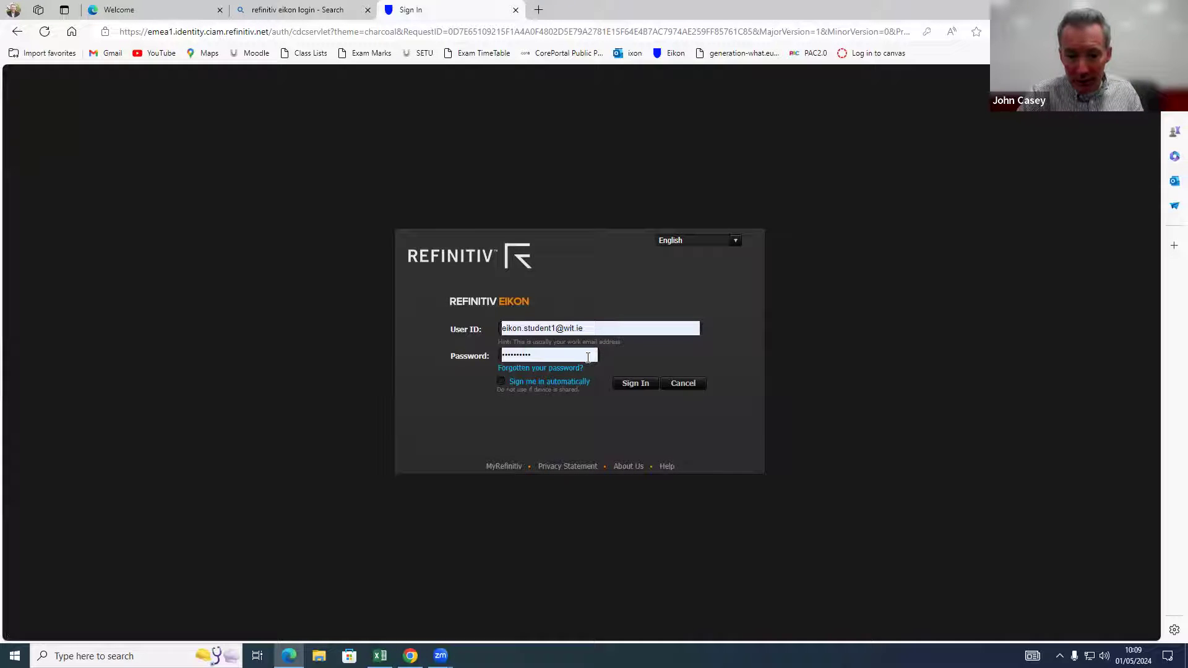
click(635, 385)
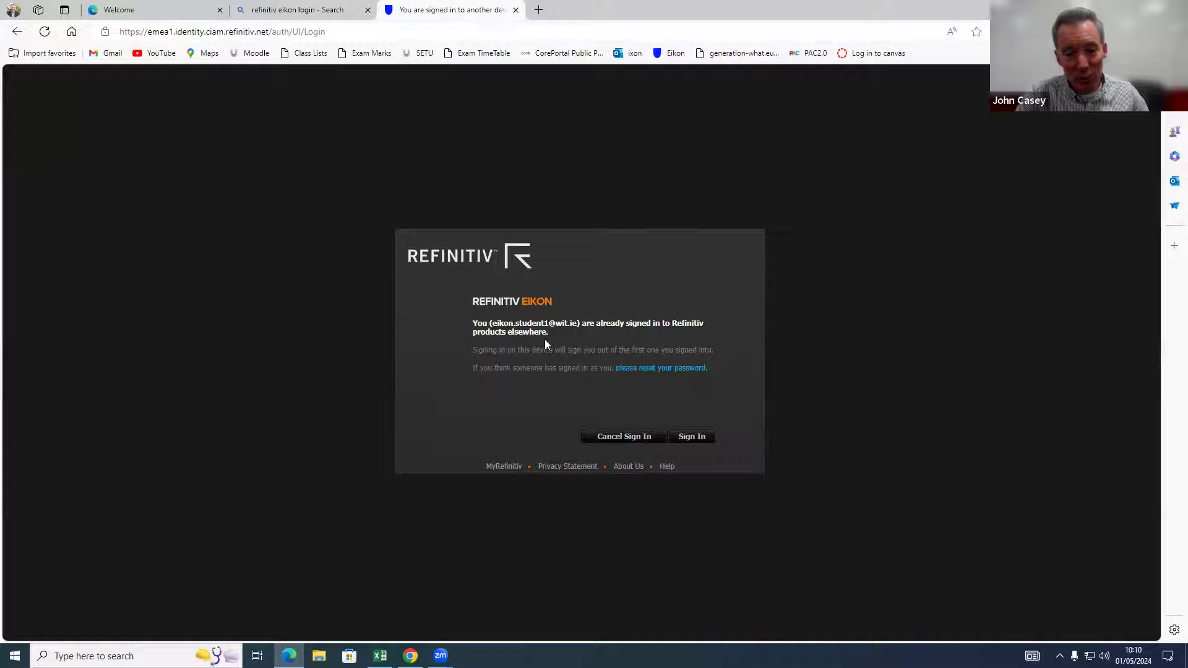
click(691, 436)
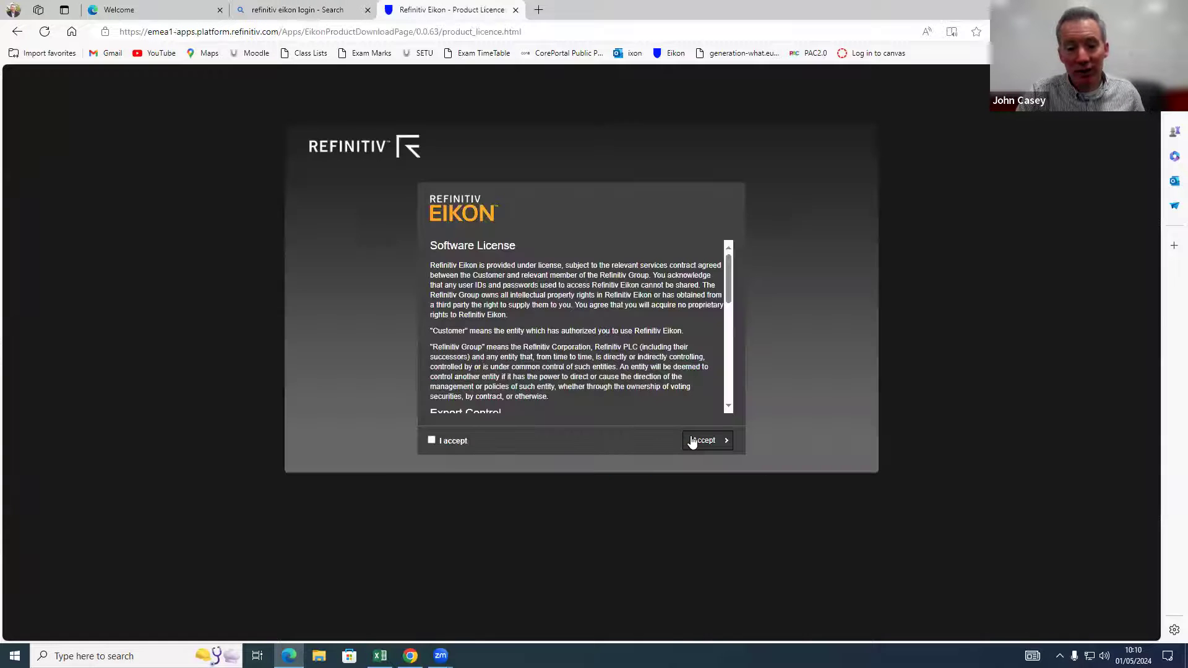
Step: Scroll through the Eikon Software License and accept it
drag(727, 281, 727, 329)
click(437, 442)
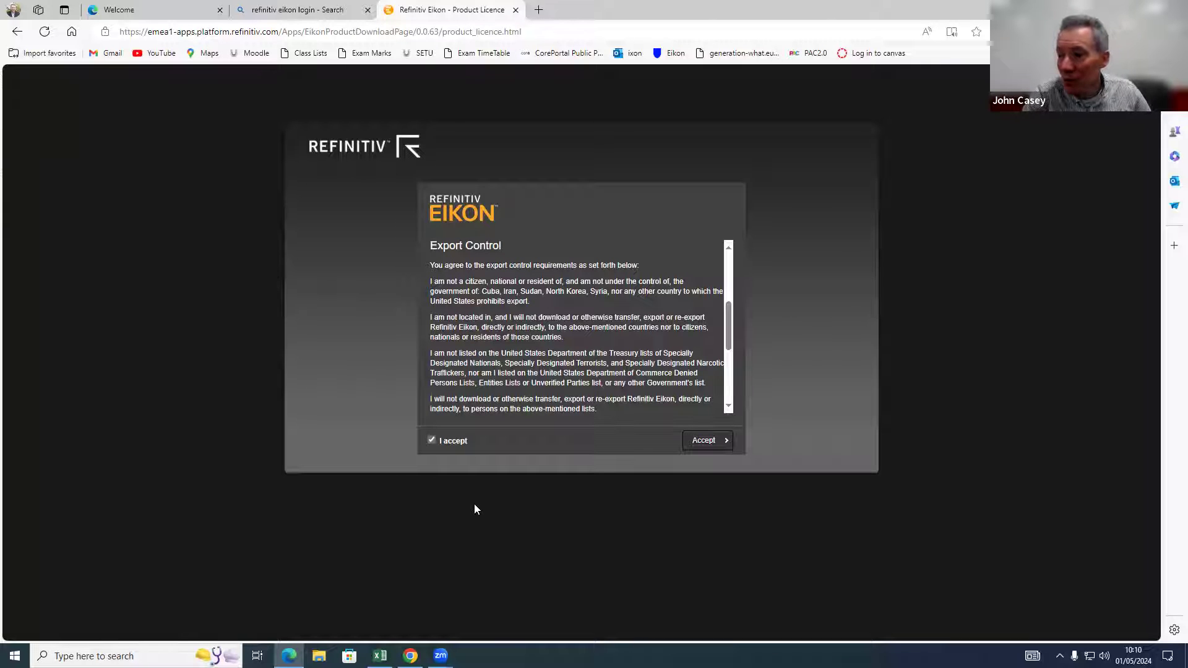
click(710, 440)
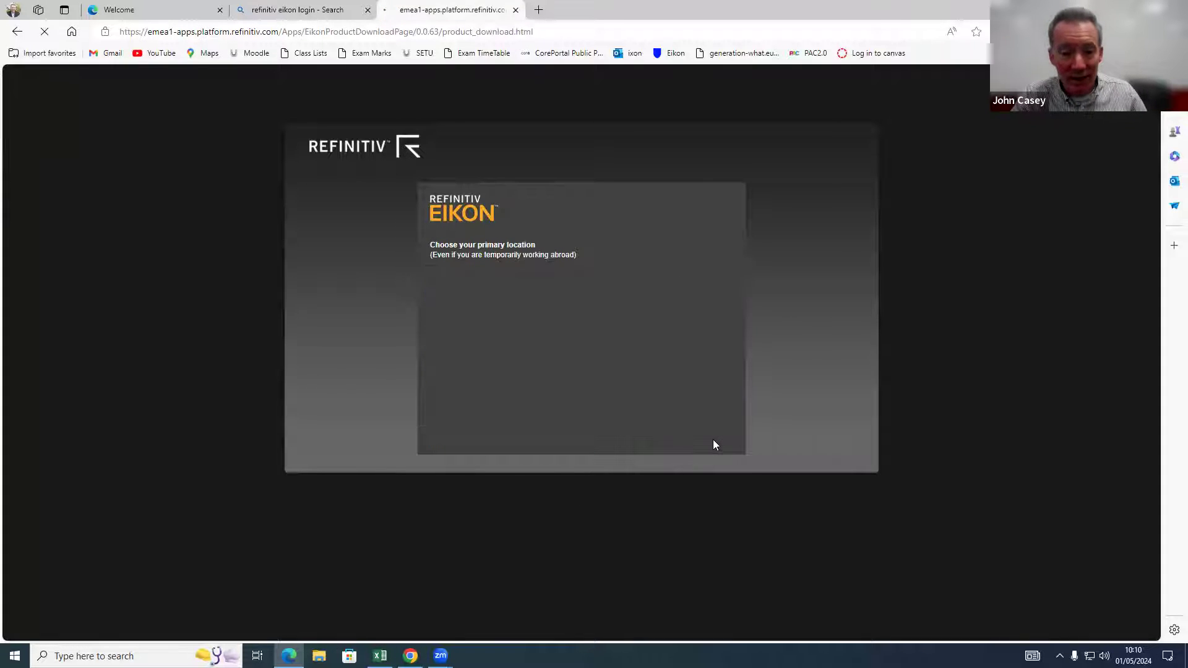
Step: Set the primary location to Ireland and download the EikonInstaller.emea1.exe installer
click(551, 272)
scroll(489, 413, down, 20)
scroll(492, 412, down, 2)
click(460, 452)
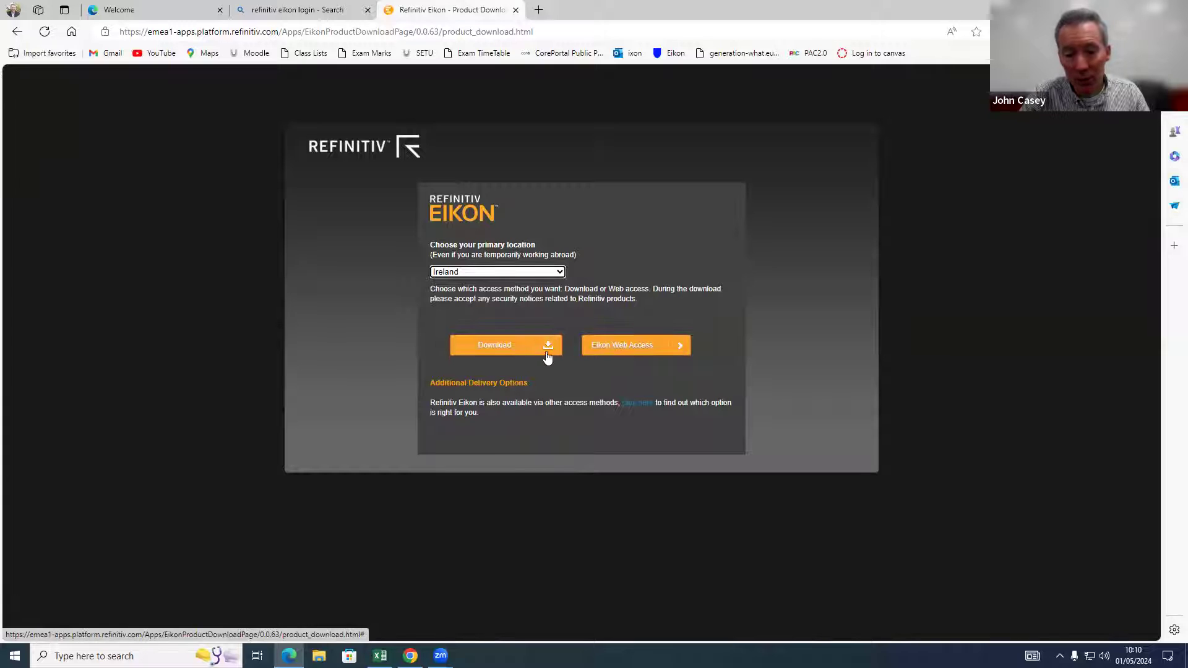
click(511, 346)
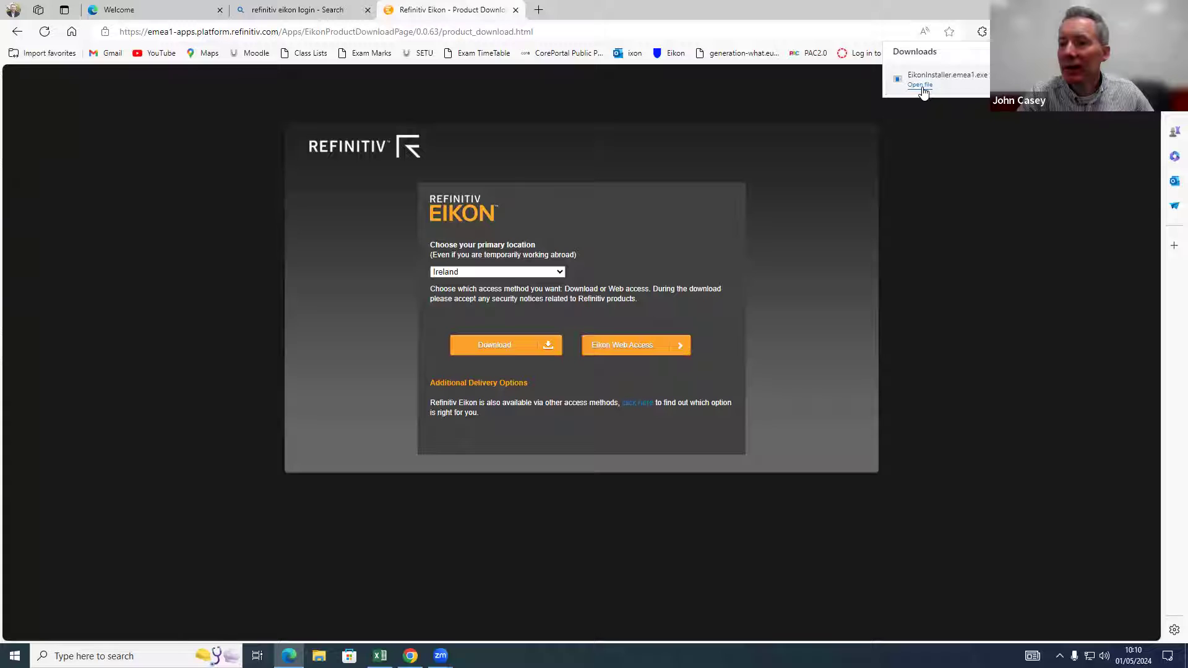
Step: Run the downloaded installer, continuing past the missing 32-bit VBA warning until installation completes
click(921, 85)
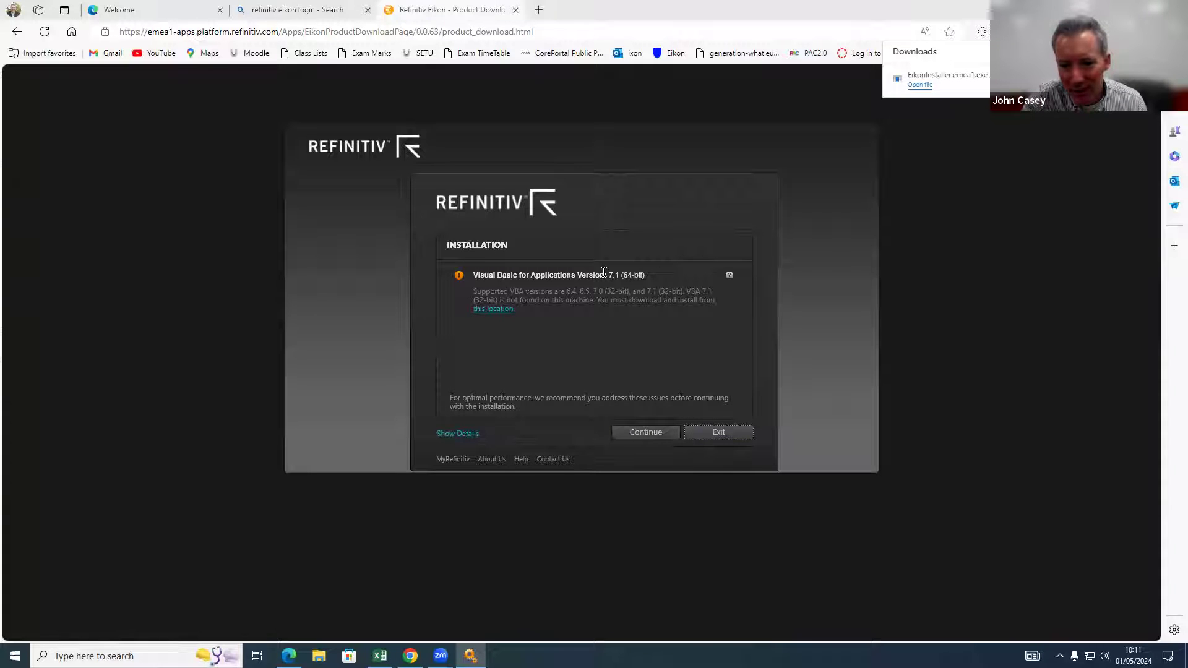
click(657, 433)
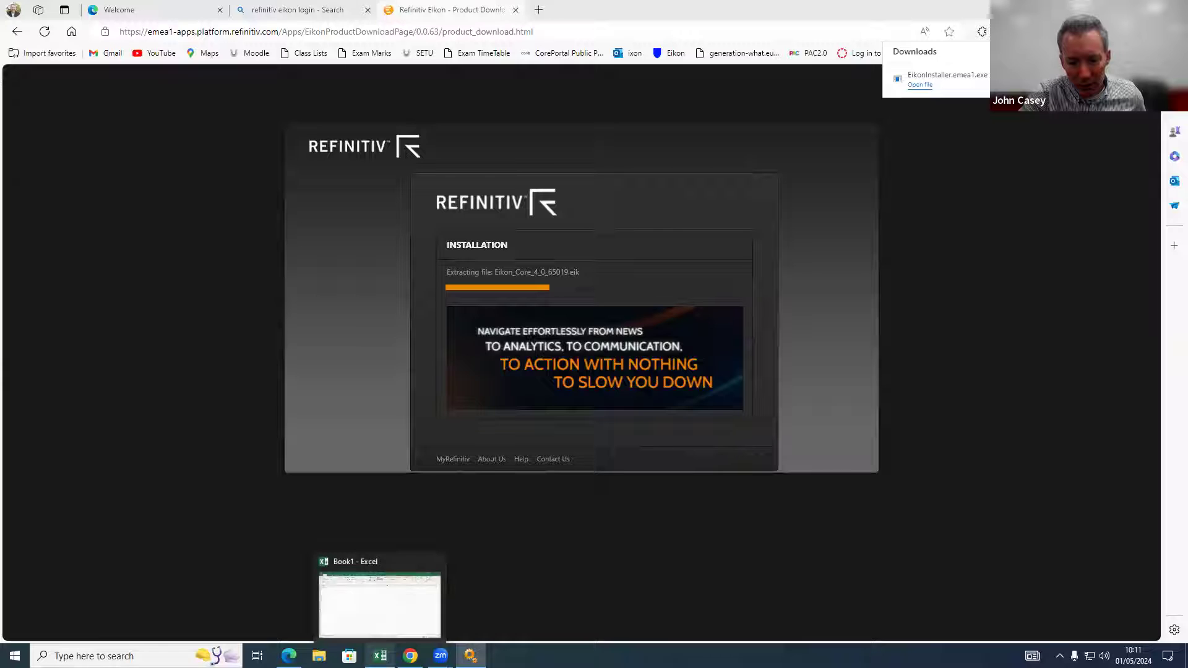
click(380, 656)
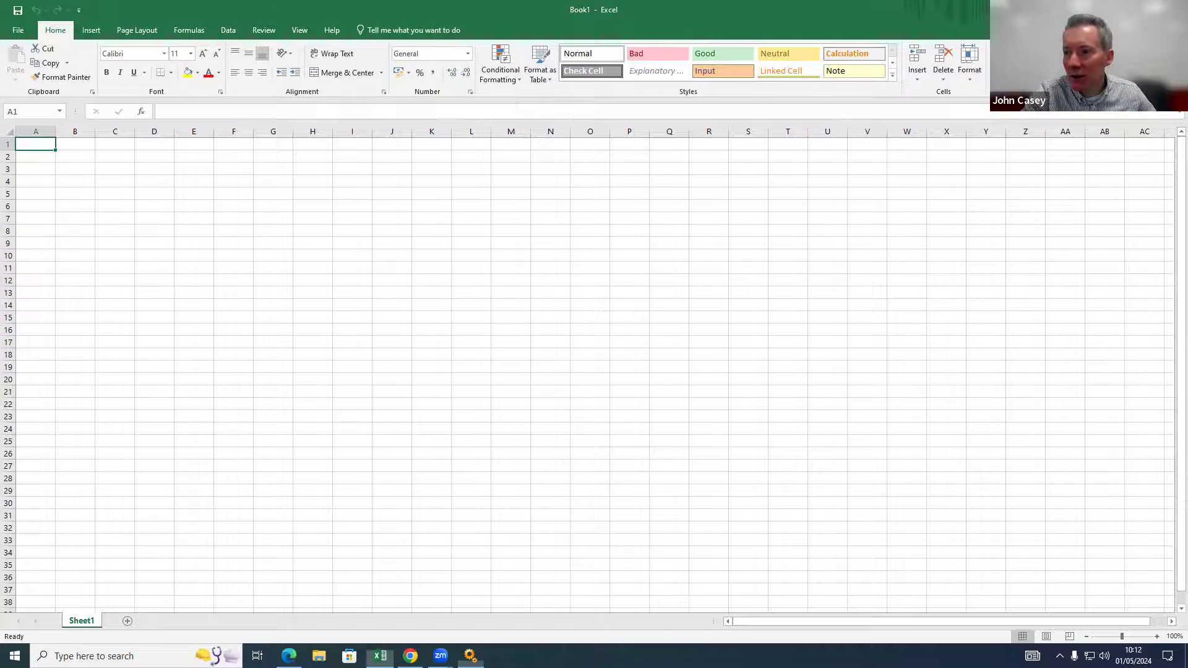
key(alt+Tab)
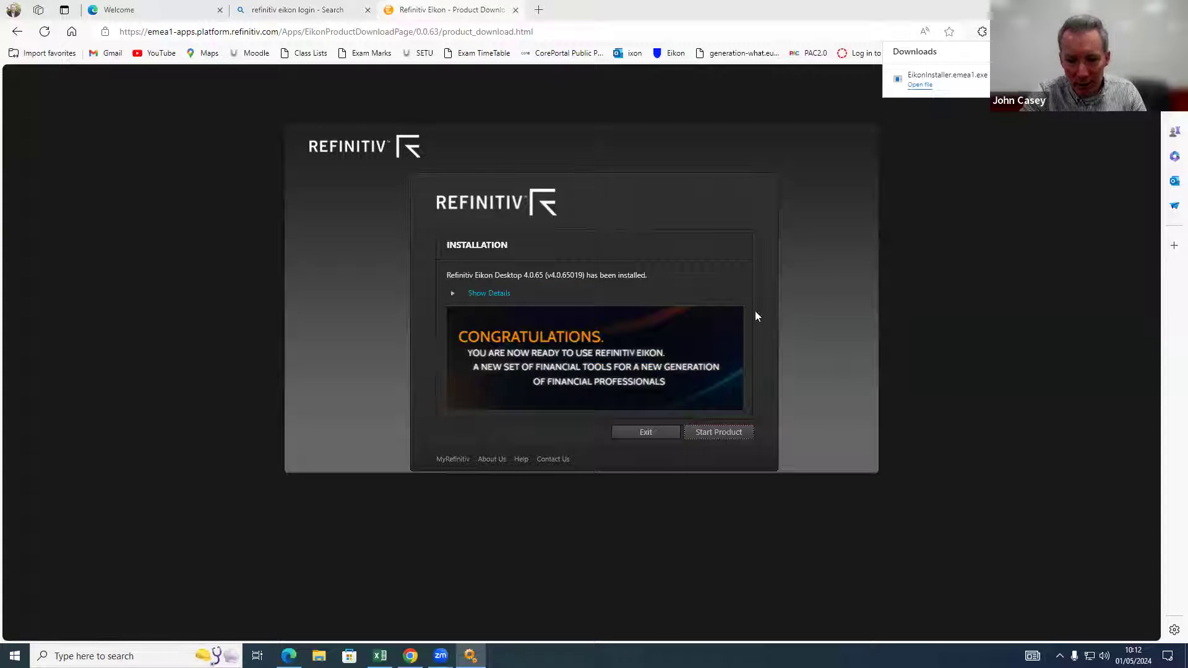
Step: Launch Eikon Desktop and sign in with the student user ID and password, replacing the other session
click(720, 432)
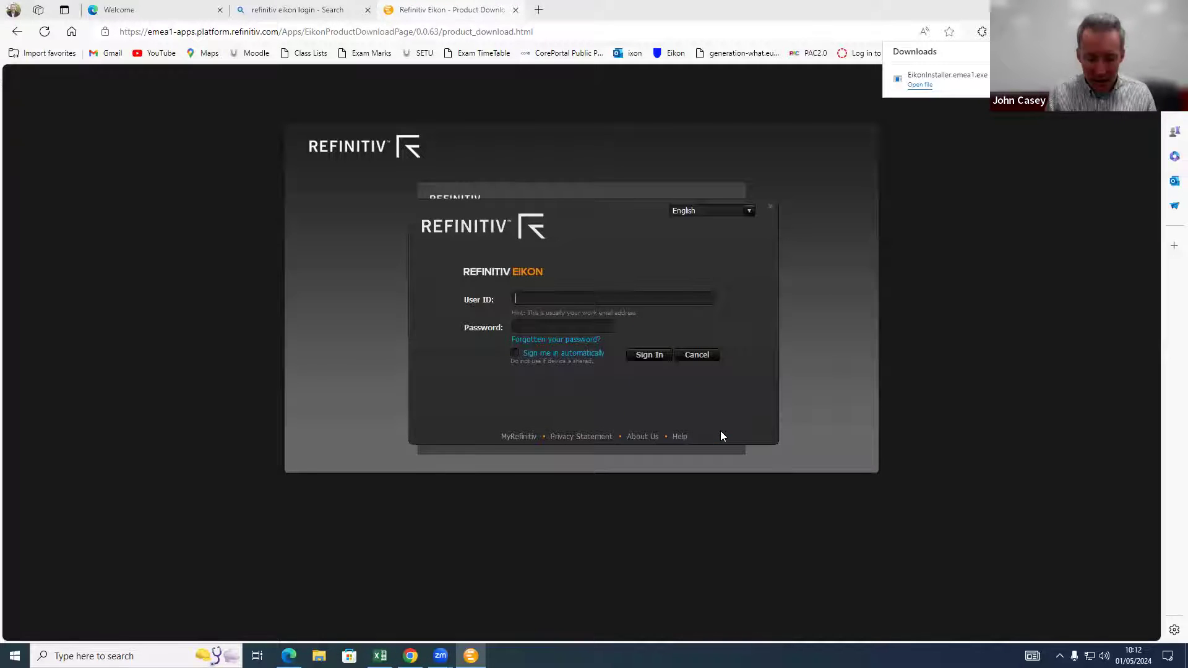
text(Eik)
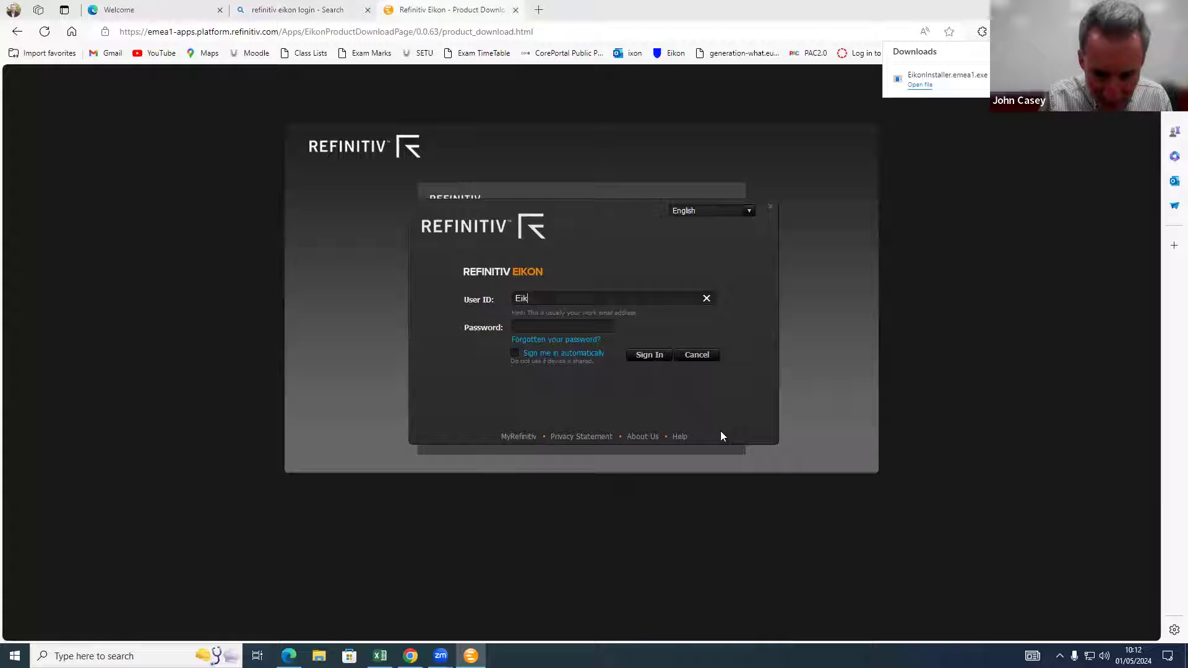
text(on.refinitiv)
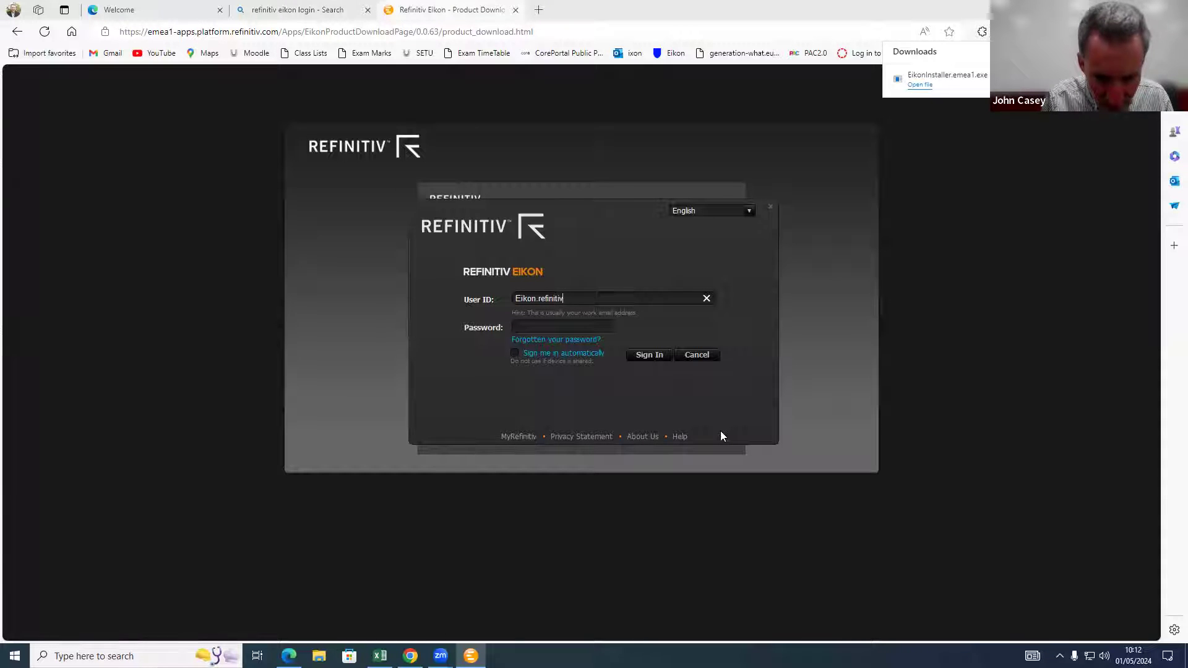
key(BackSpace)
key(BackSpace)
key(BackSpace)
key(BackSpace)
key(BackSpace)
key(BackSpace)
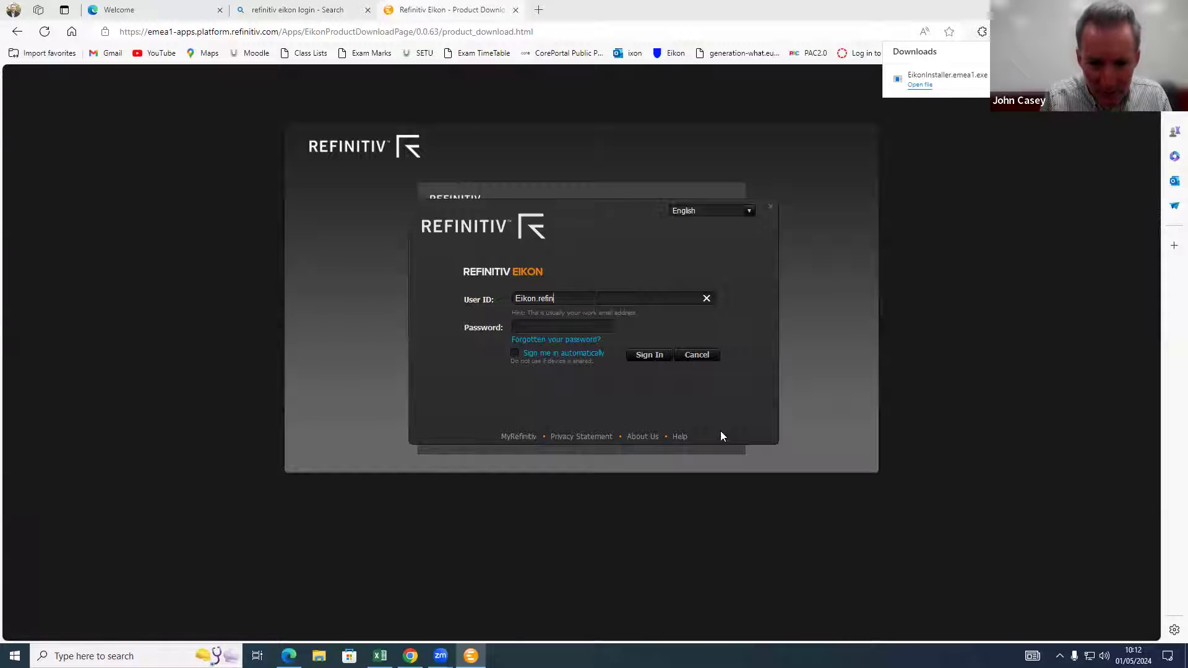
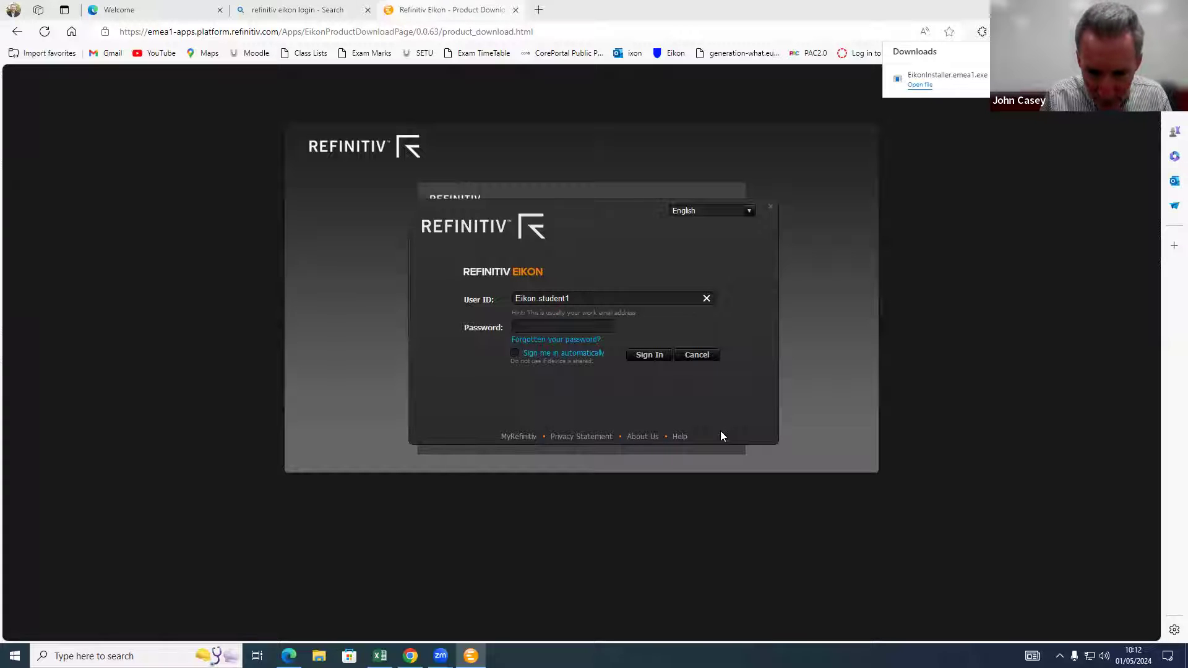
key(Tab)
text(********)
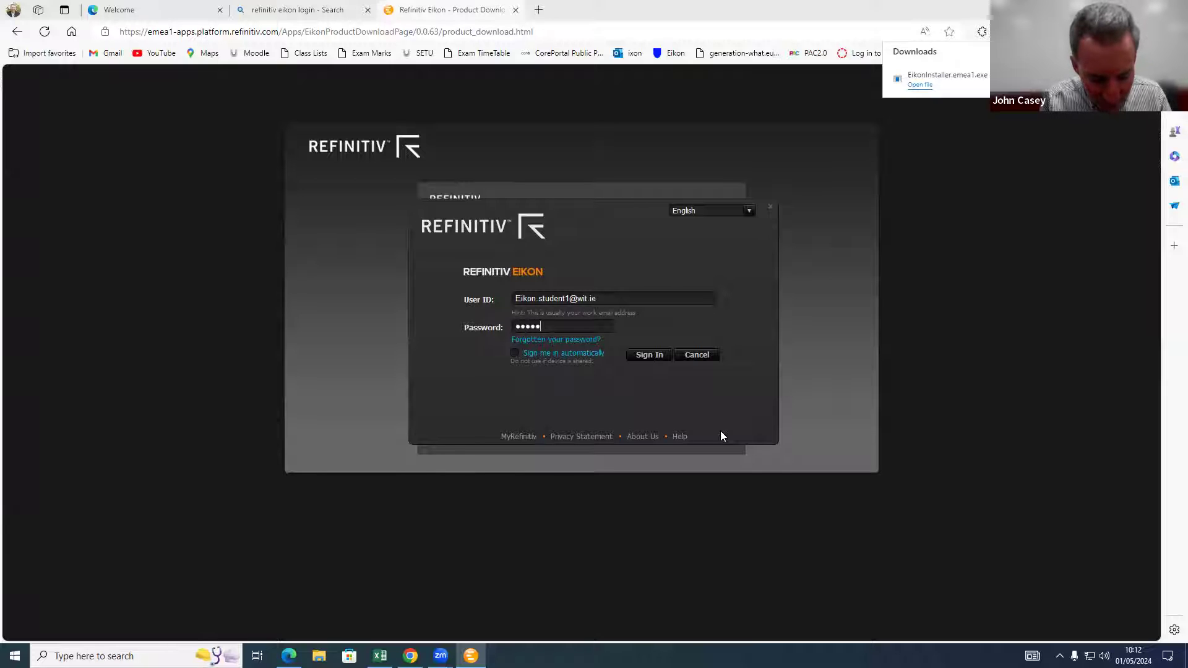
text(**)
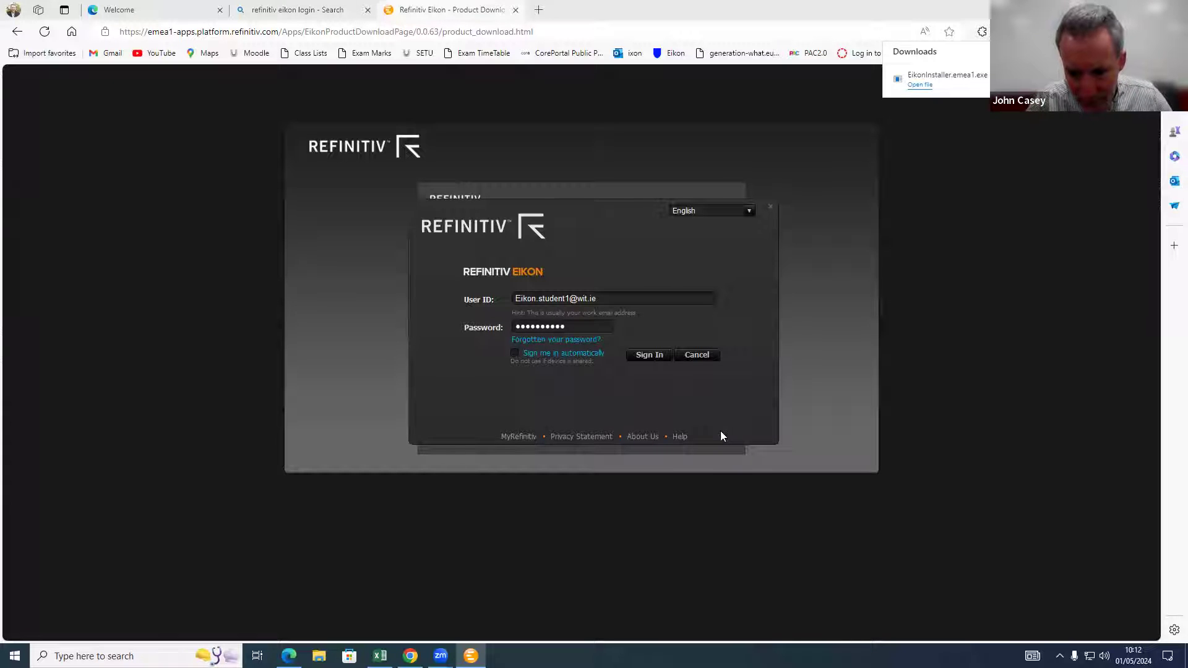
click(649, 356)
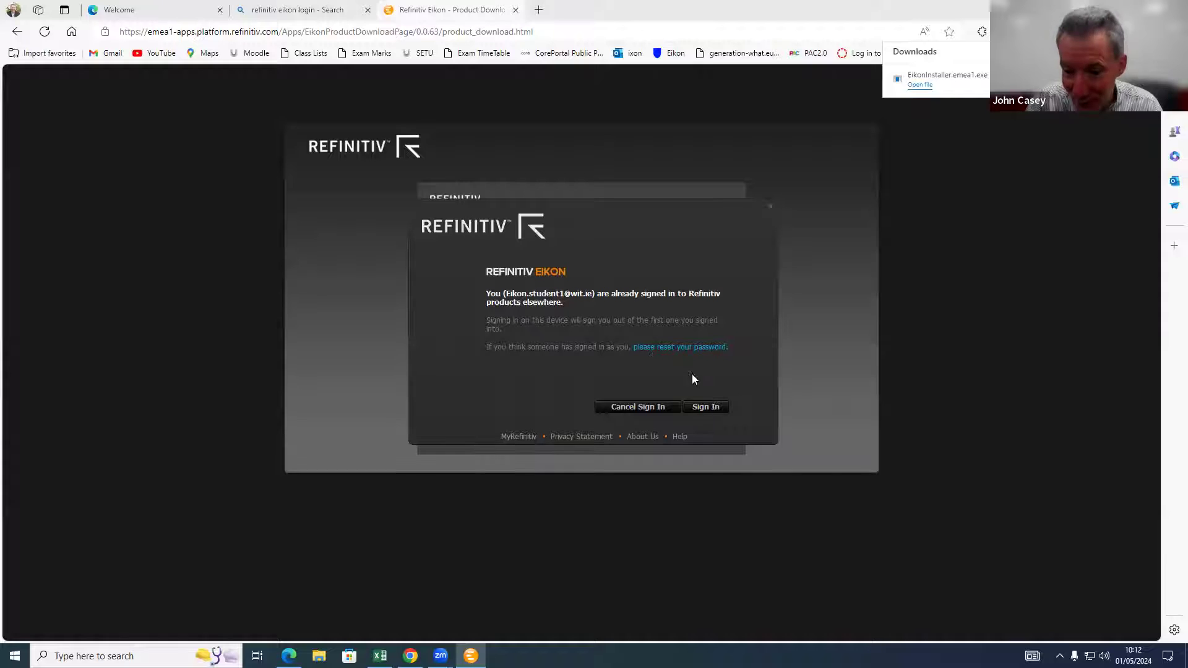
click(705, 408)
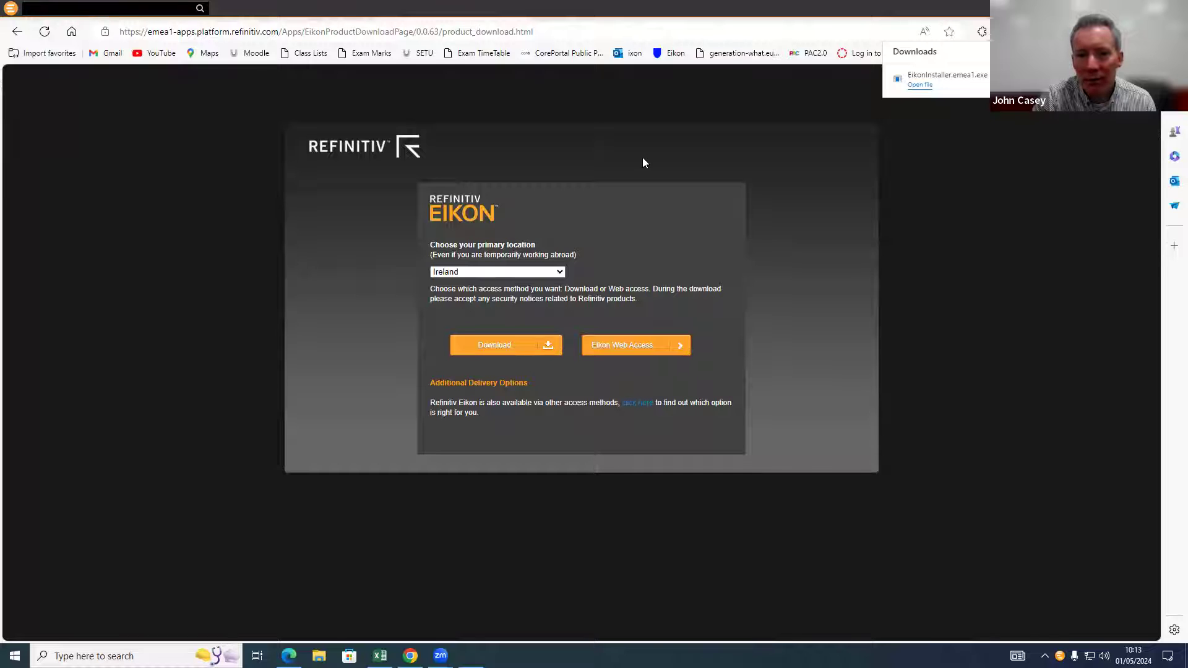
key(F11)
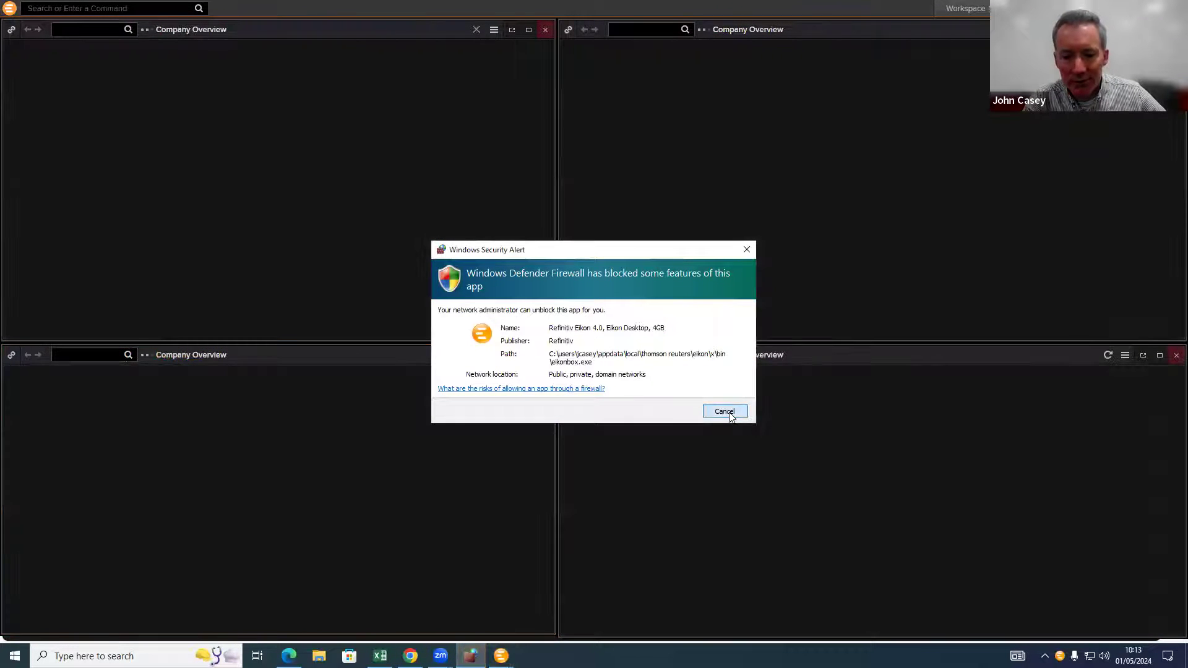
Step: Cancel the Windows Security Alert so the four Eikon company panels load
click(725, 412)
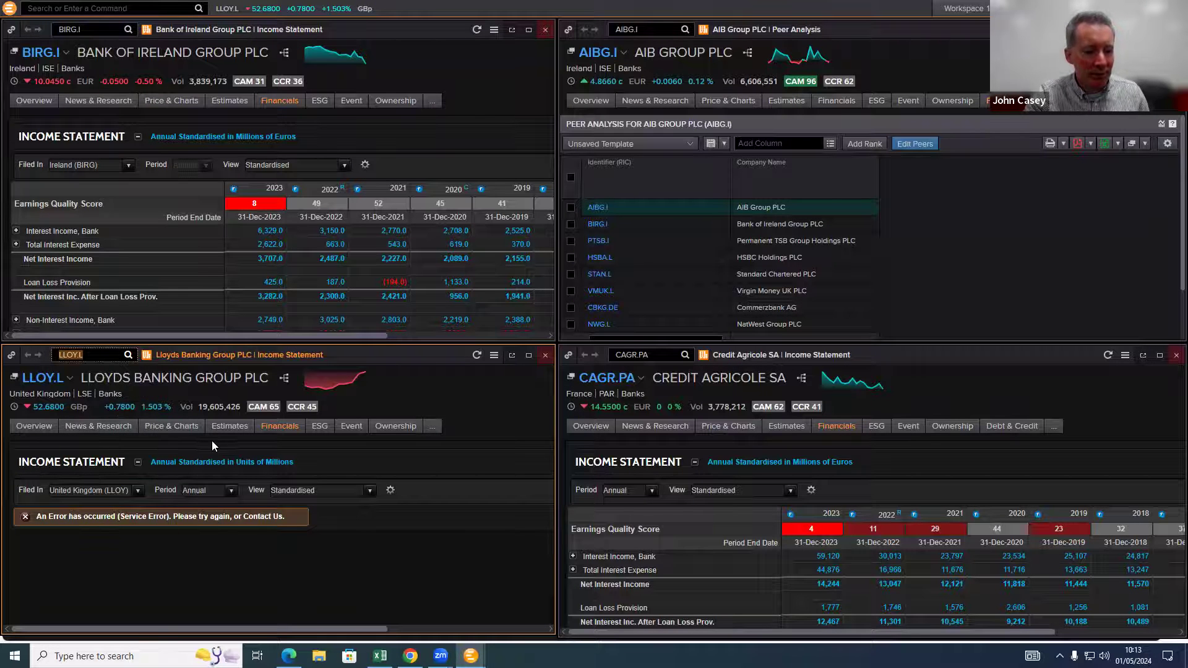
mouse_move(143, 425)
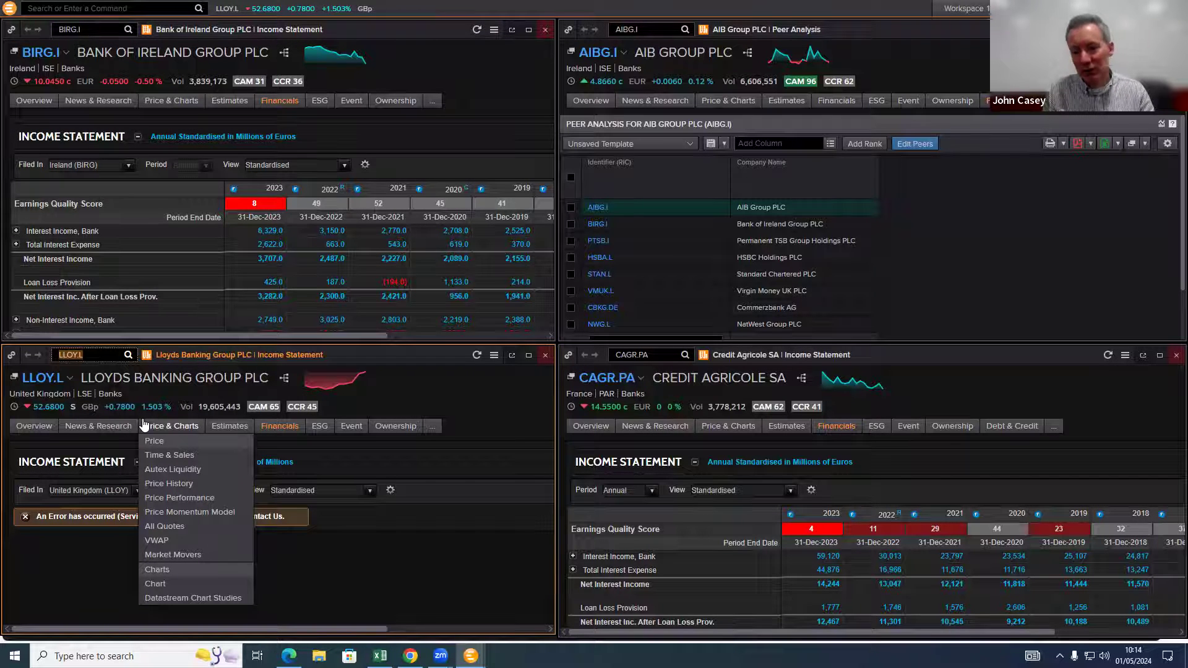
mouse_move(230, 426)
click(259, 483)
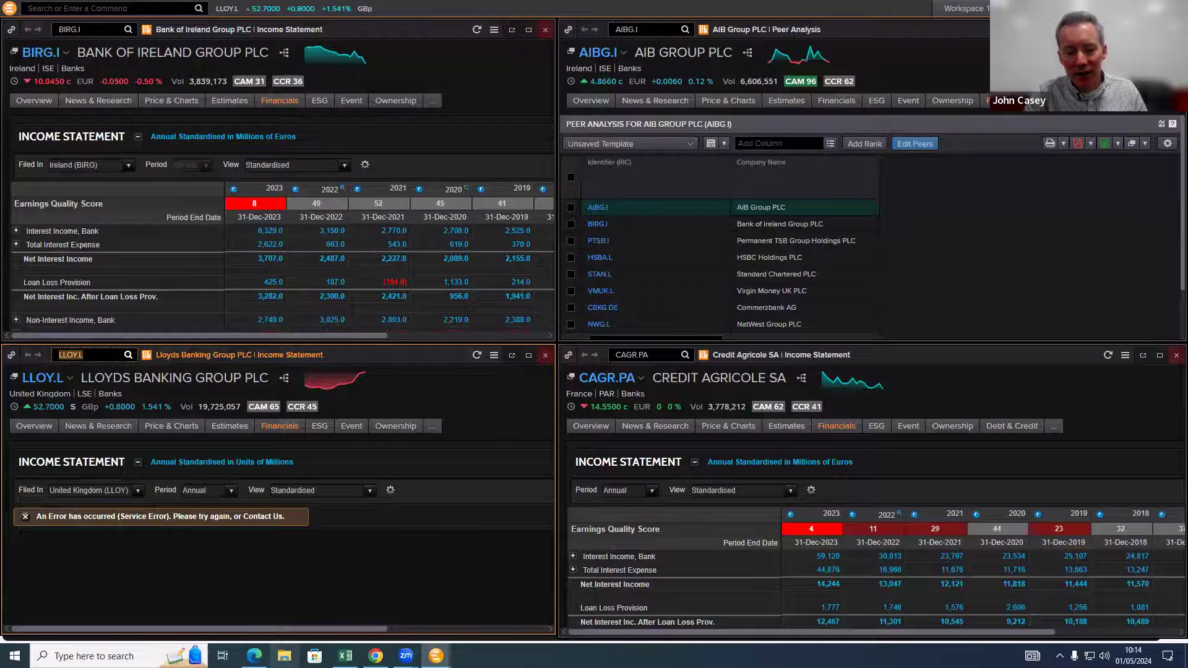
Step: Bring the empty Excel Book1 workbook forward, then close Excel
mouse_move(375, 656)
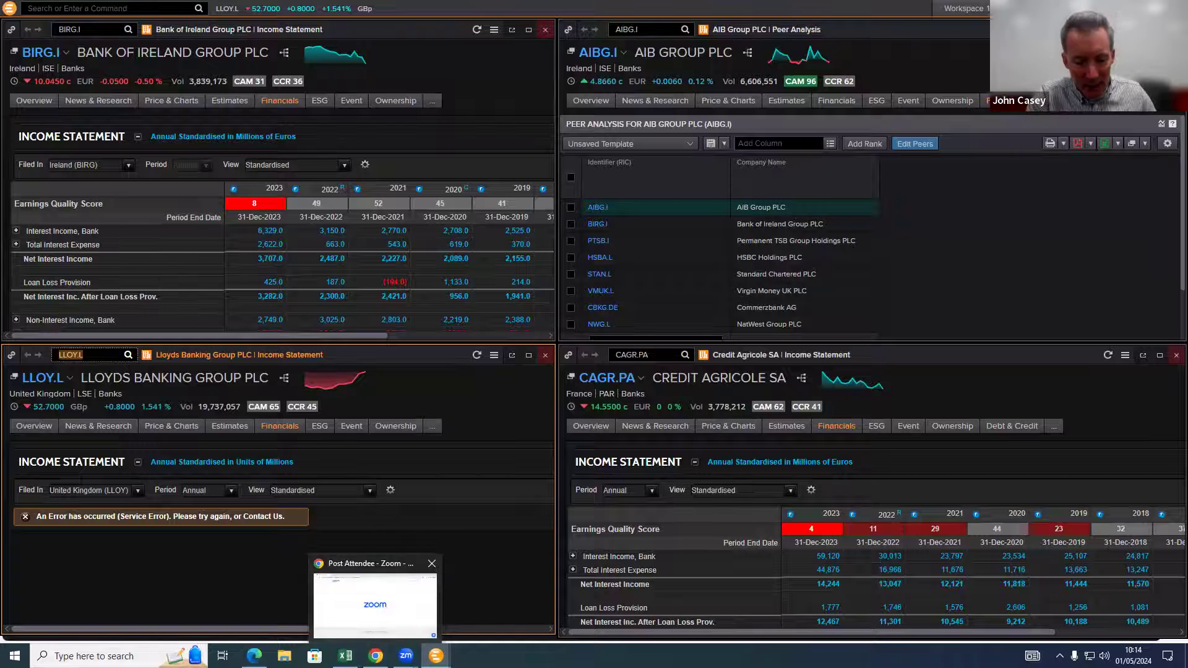
click(345, 656)
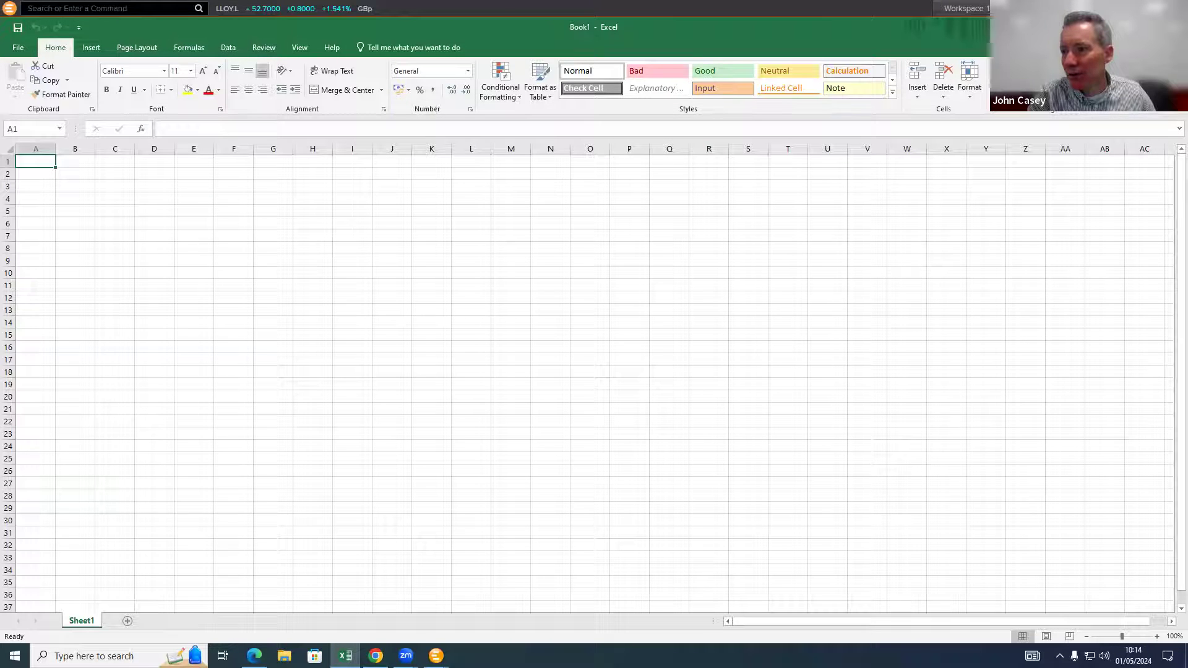
click(1172, 27)
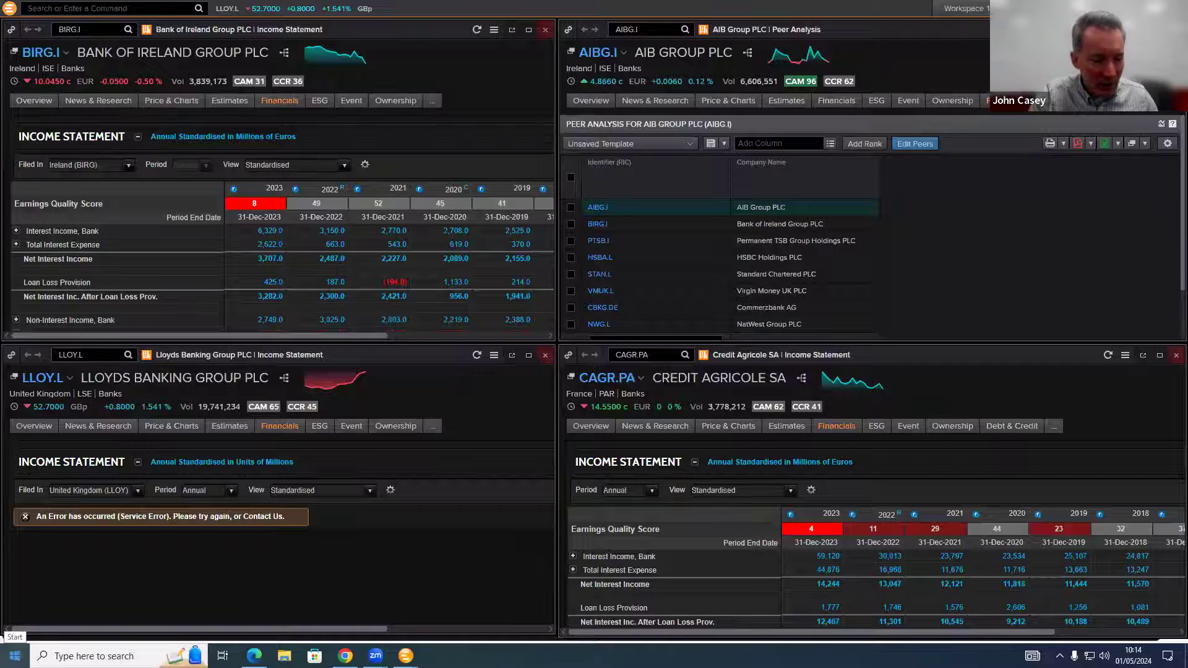
Step: Start Excel from the Start menu, create a blank workbook, and select cell J2
click(15, 655)
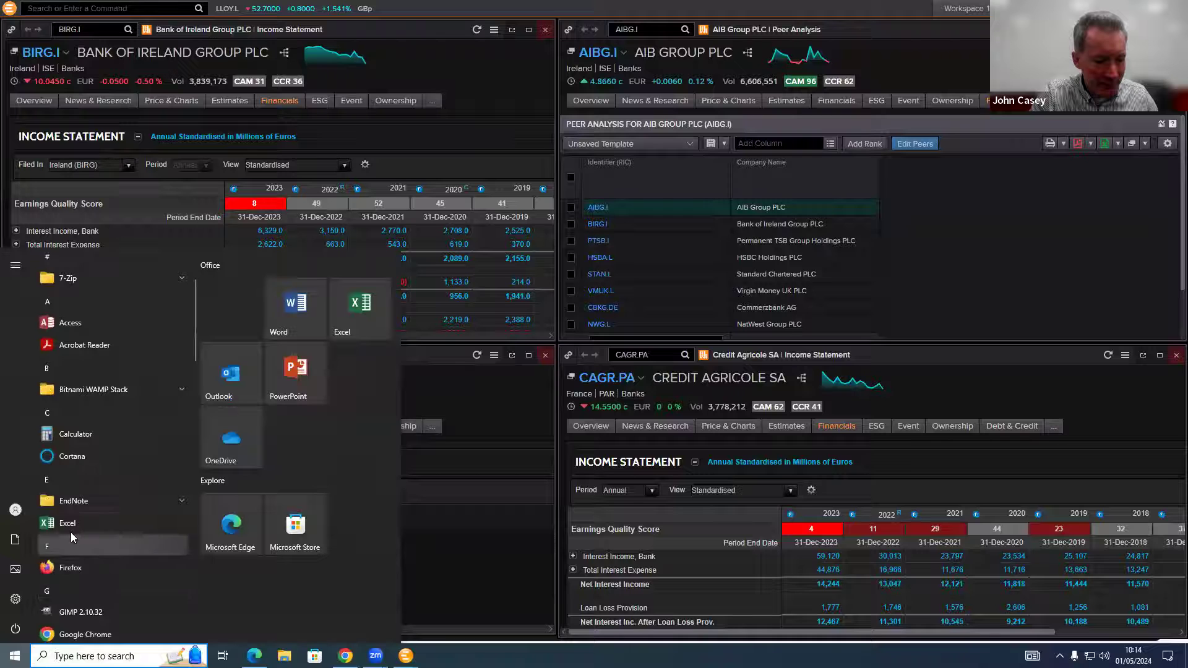
click(71, 531)
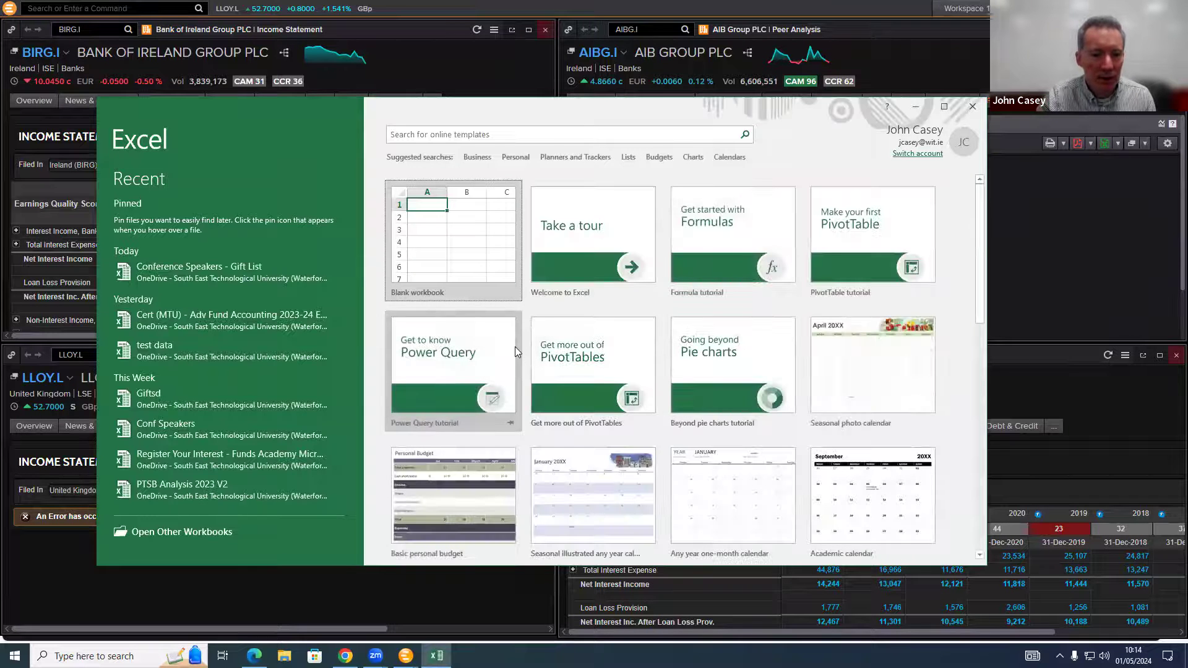
click(474, 260)
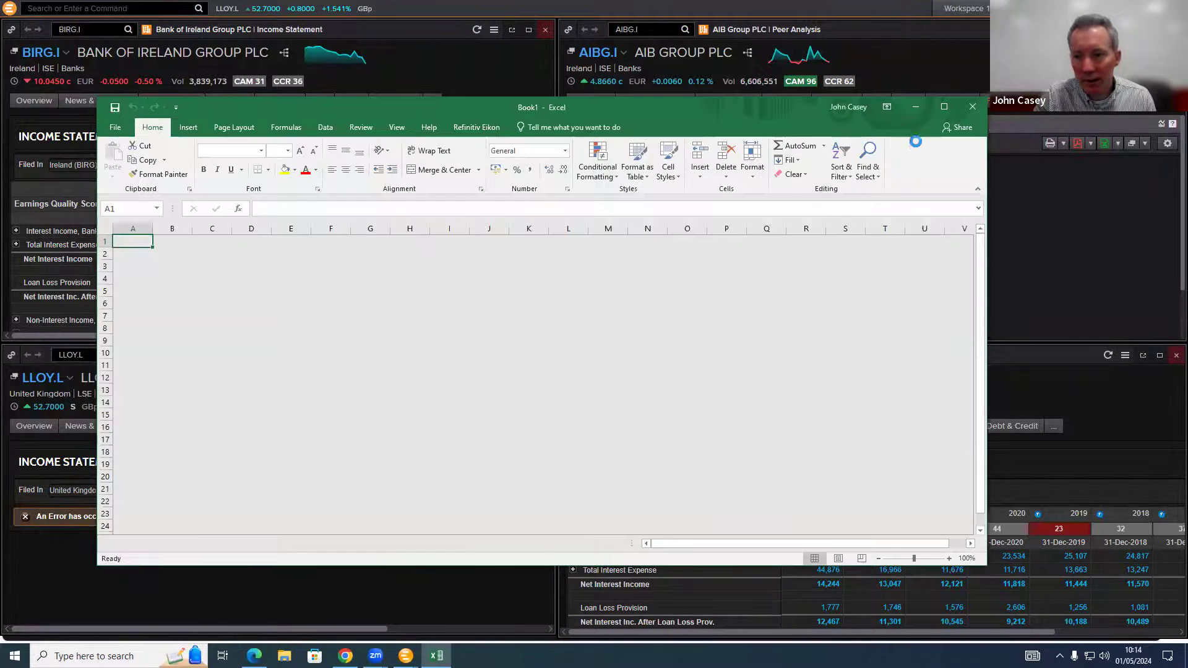
click(489, 328)
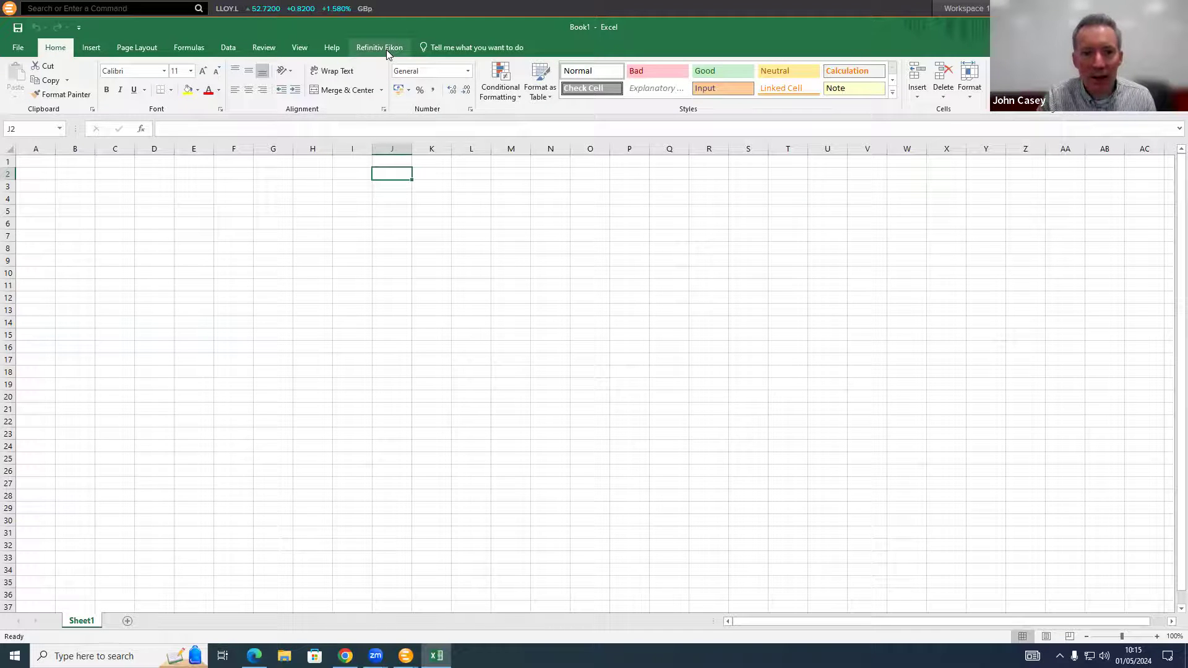
click(18, 47)
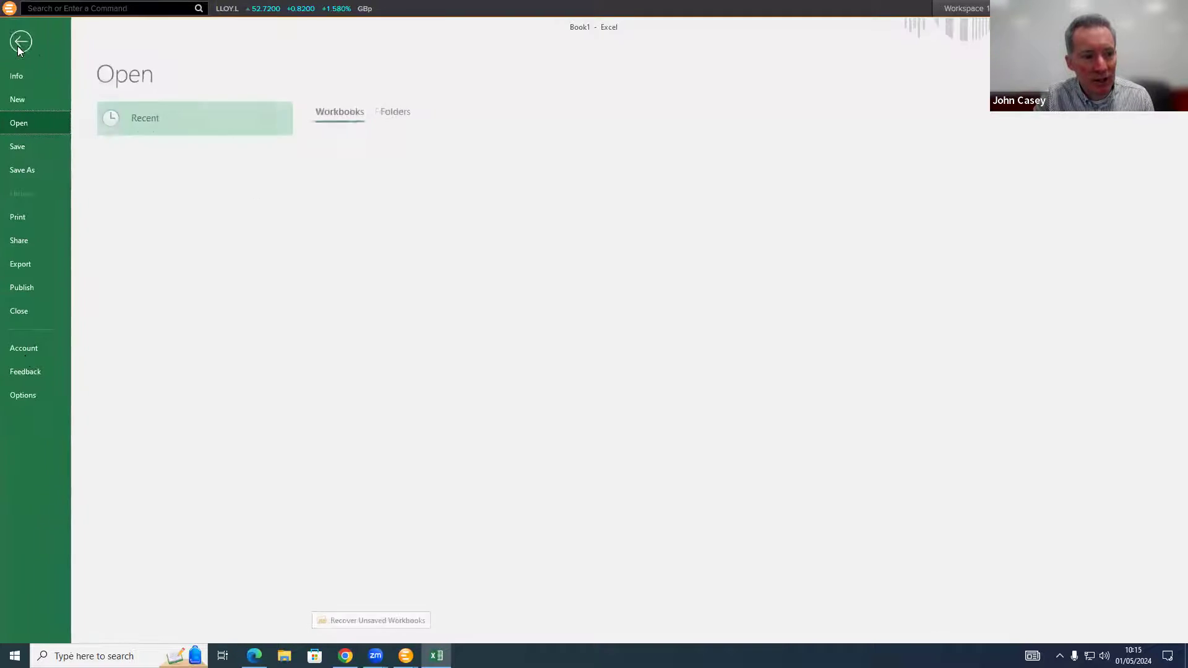
click(29, 395)
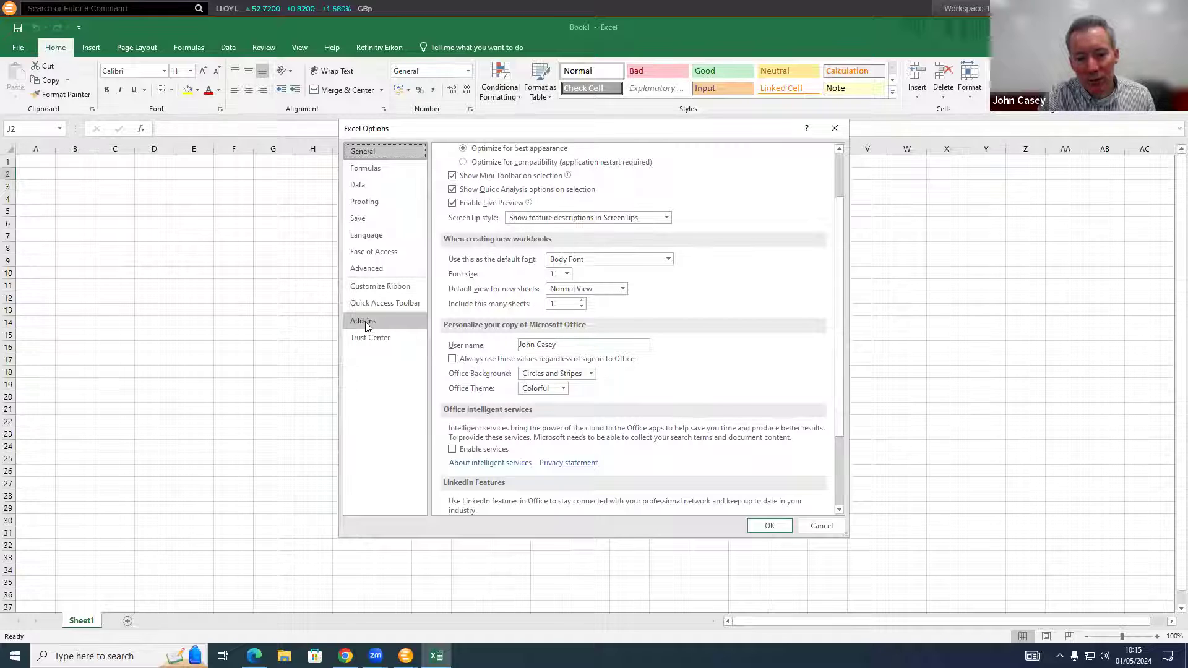
click(365, 322)
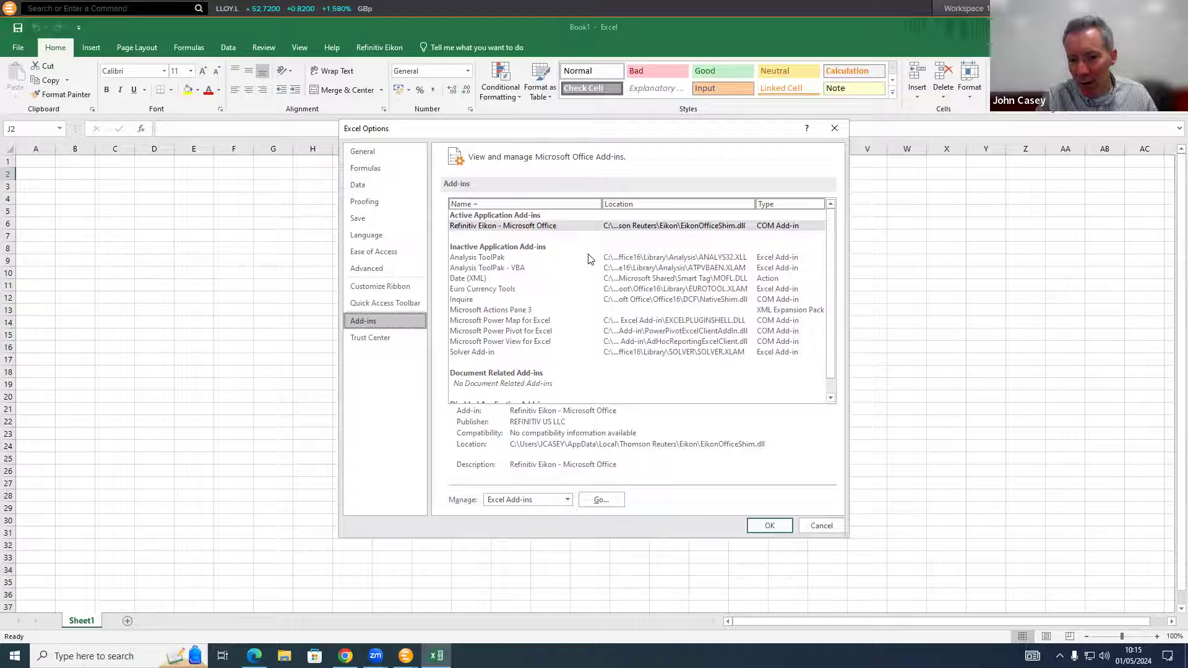
click(769, 525)
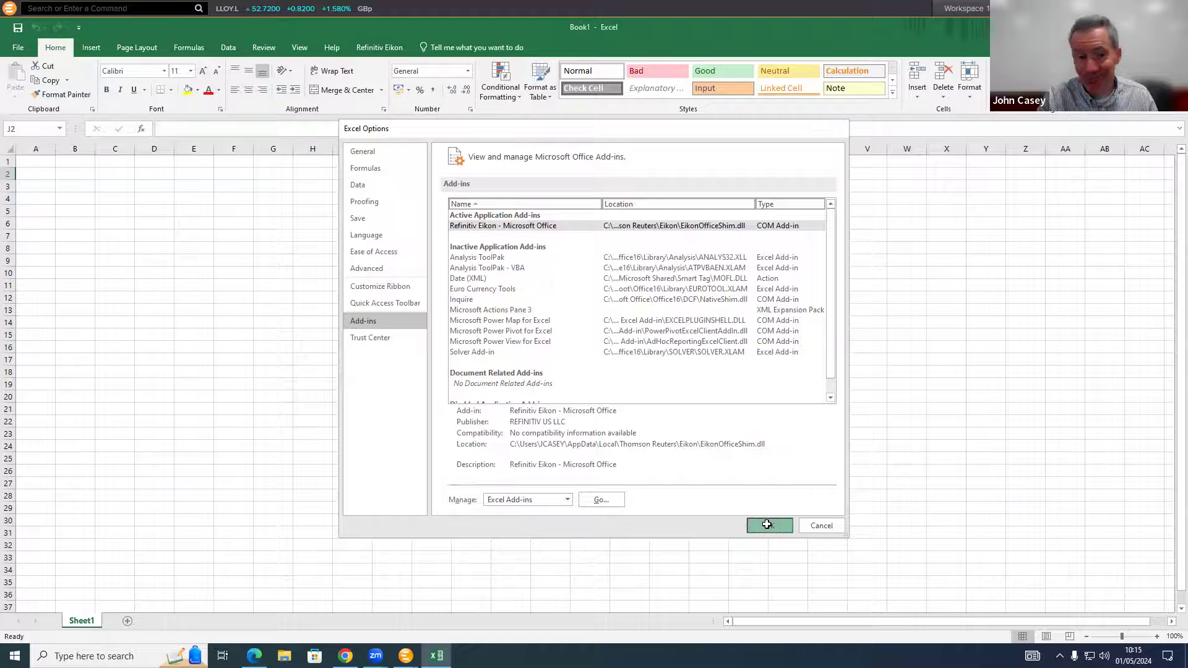
Step: Sign in from the Refinitiv Eikon ribbon tab until online, then minimize Excel
click(387, 44)
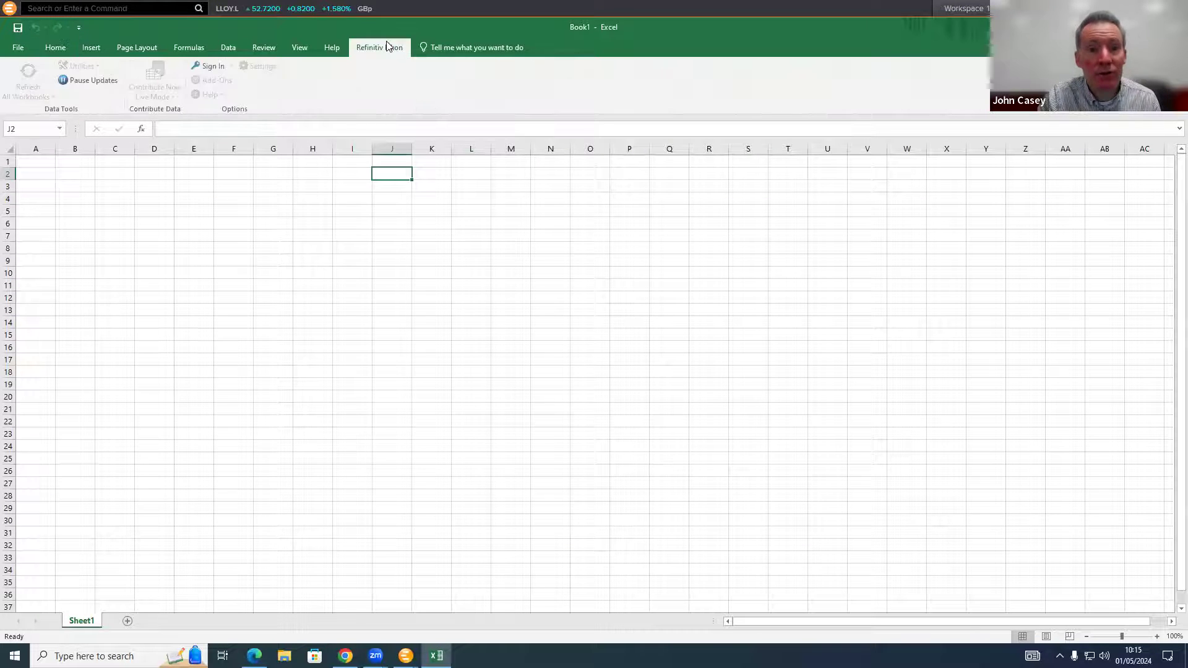
click(202, 64)
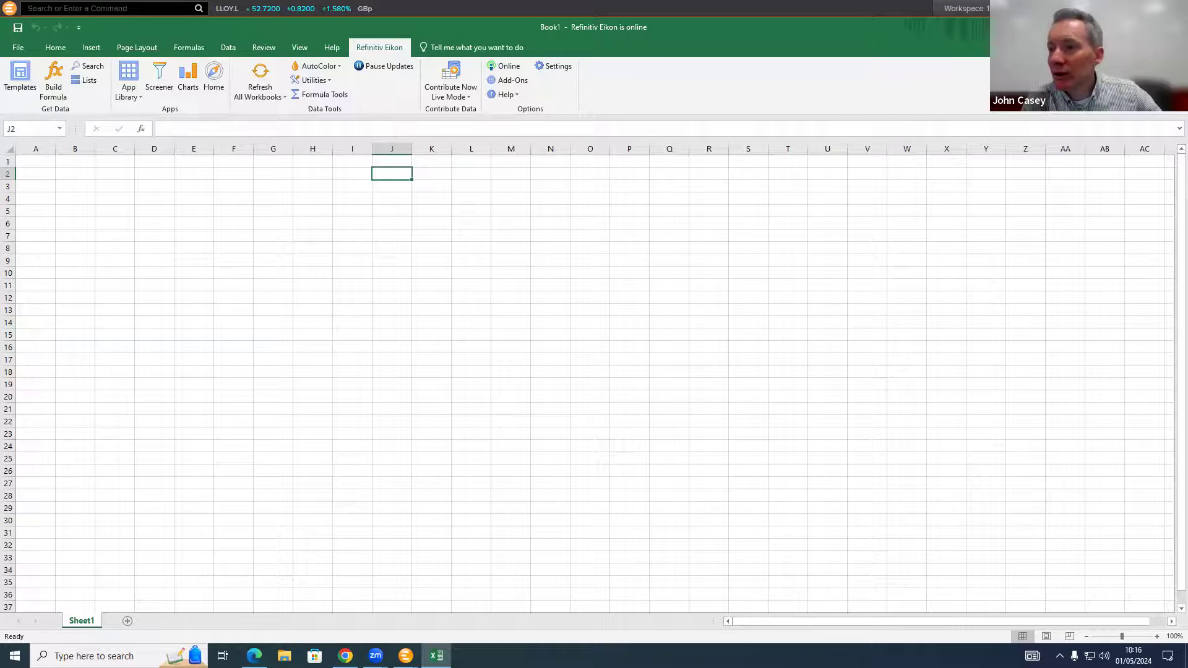
click(1116, 27)
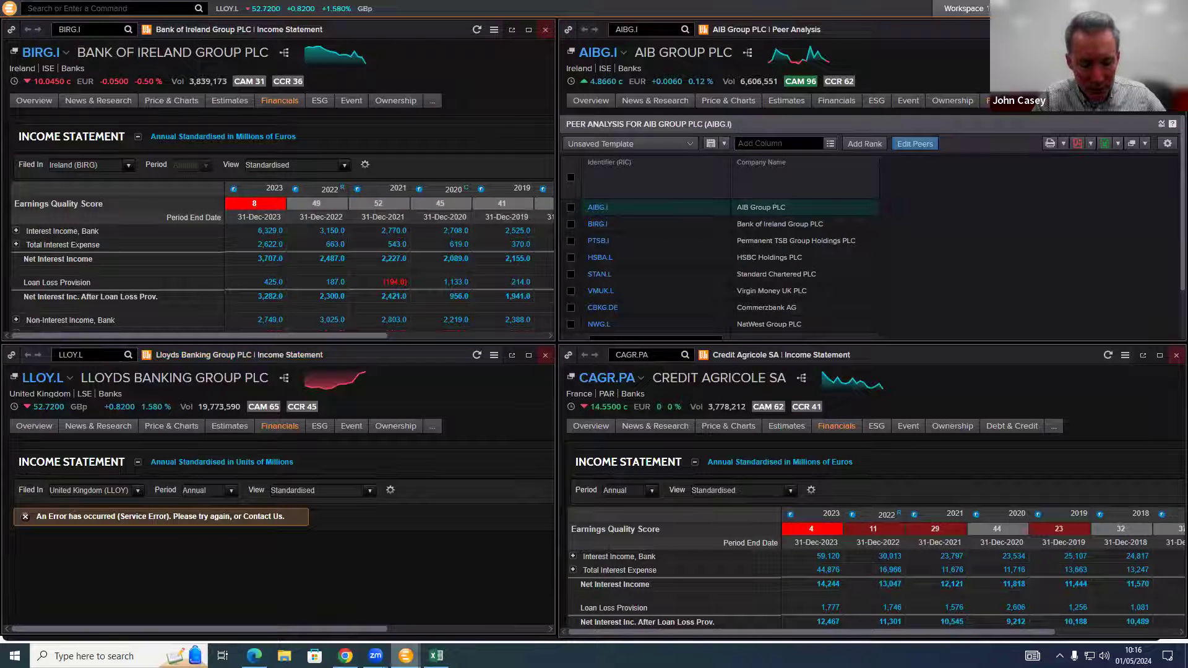
Step: Close the Eikon download tab and open Web Access sign-in from the Bing result
click(381, 631)
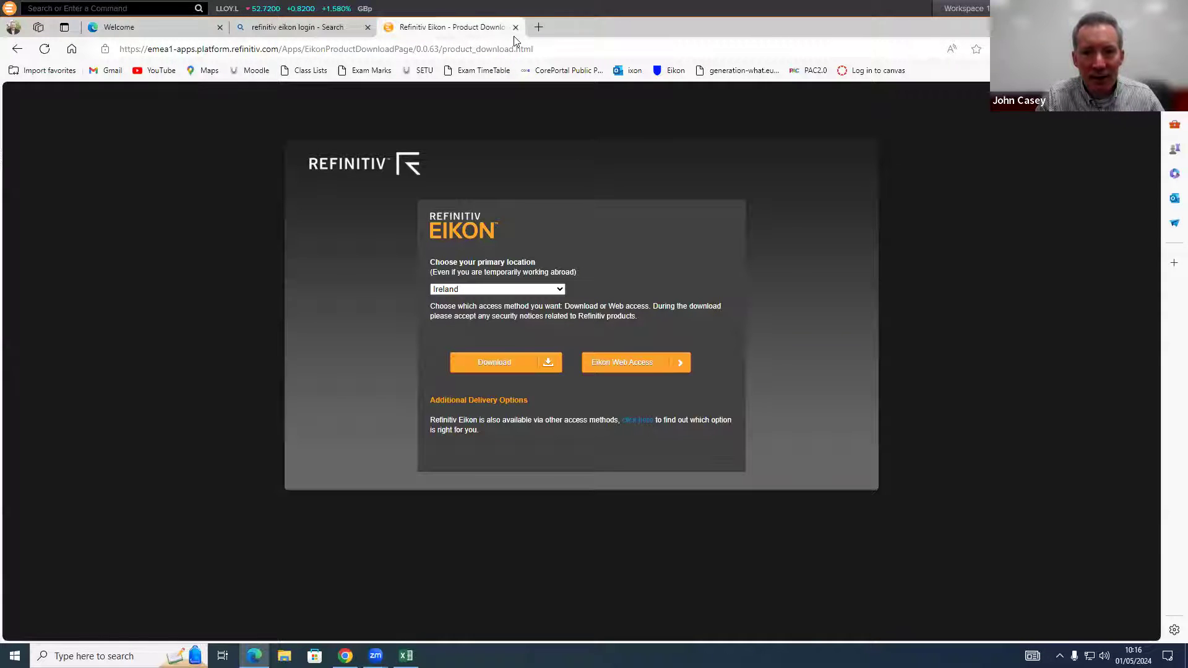
click(577, 85)
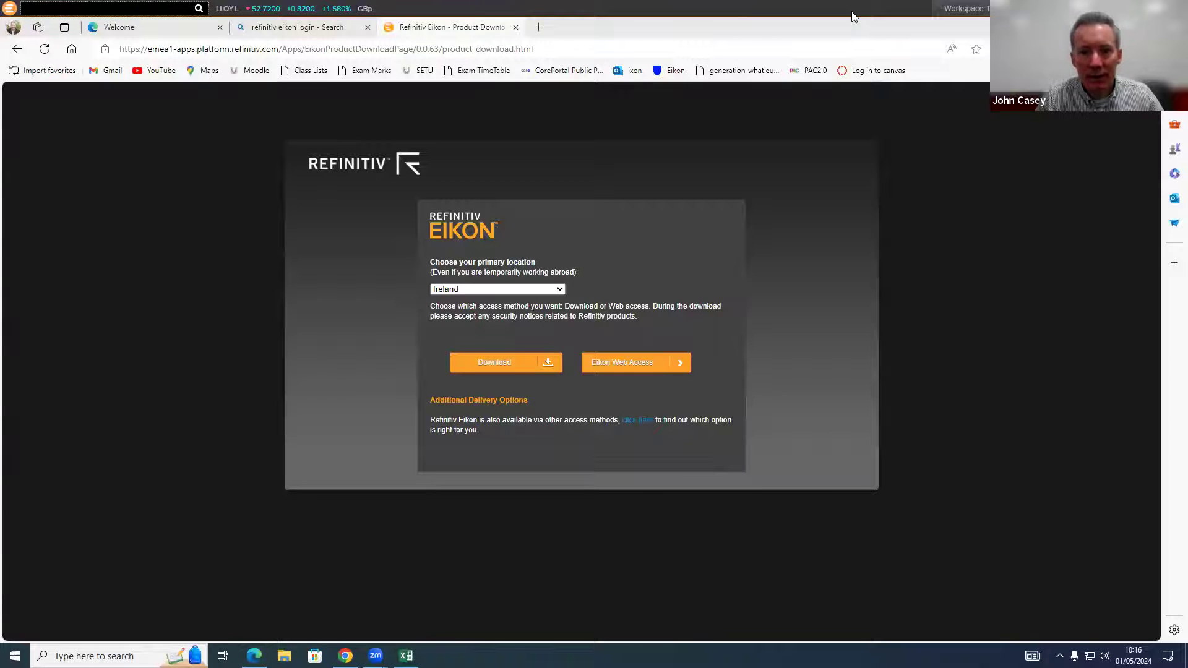
click(515, 27)
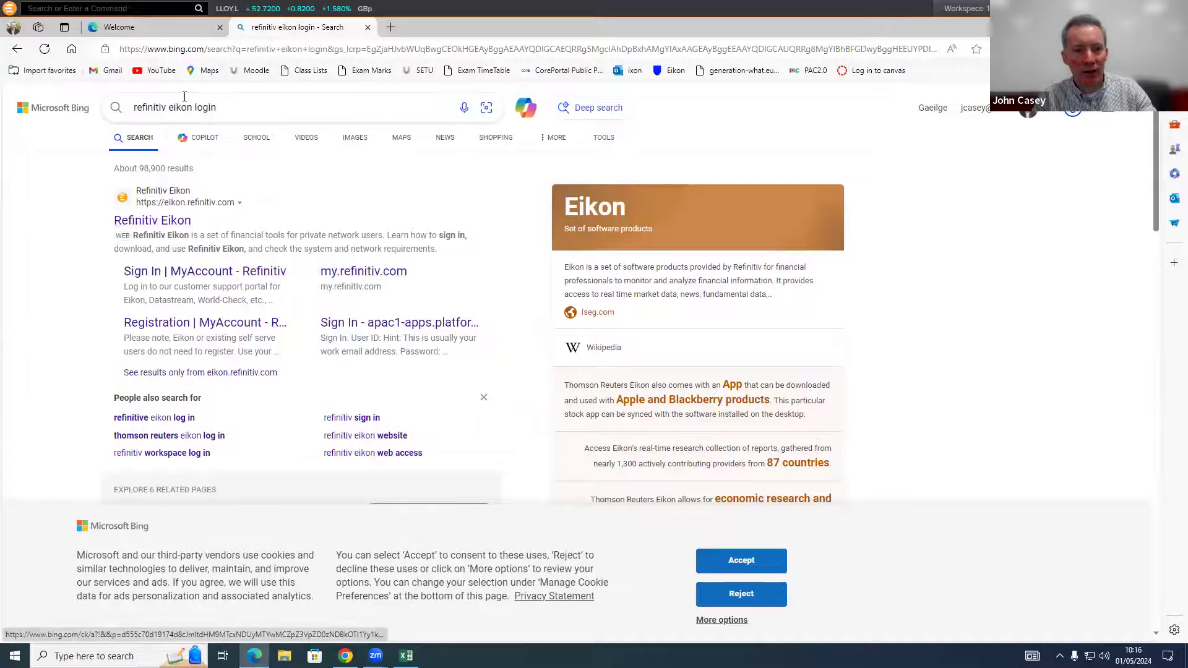
click(141, 224)
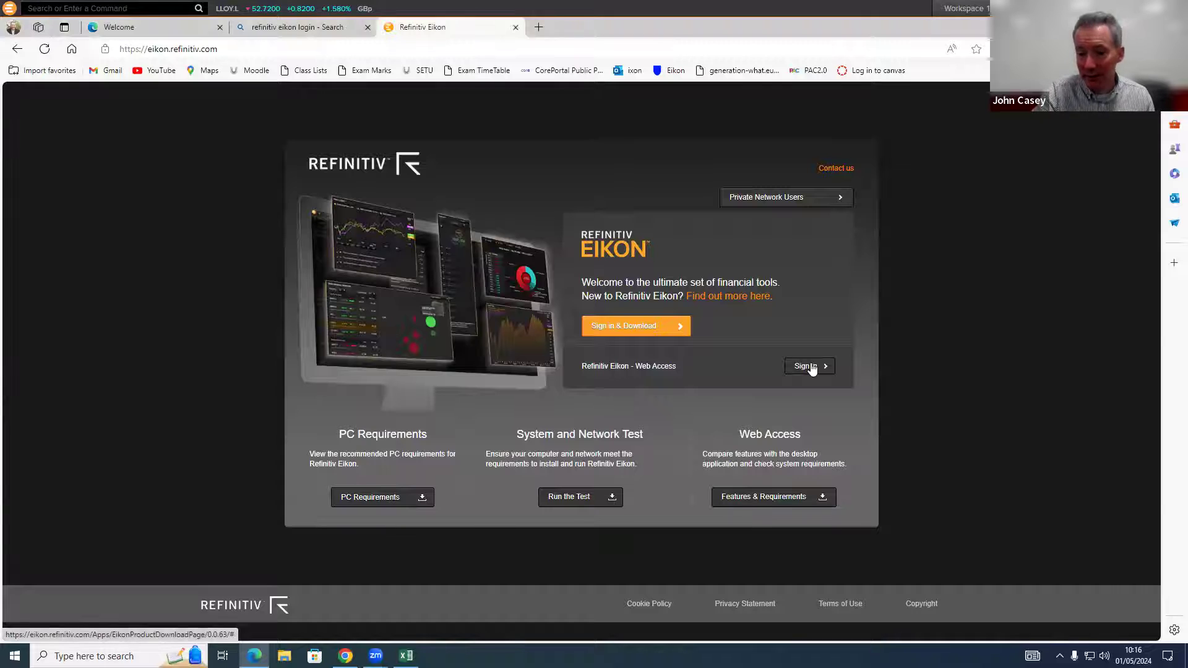
click(812, 368)
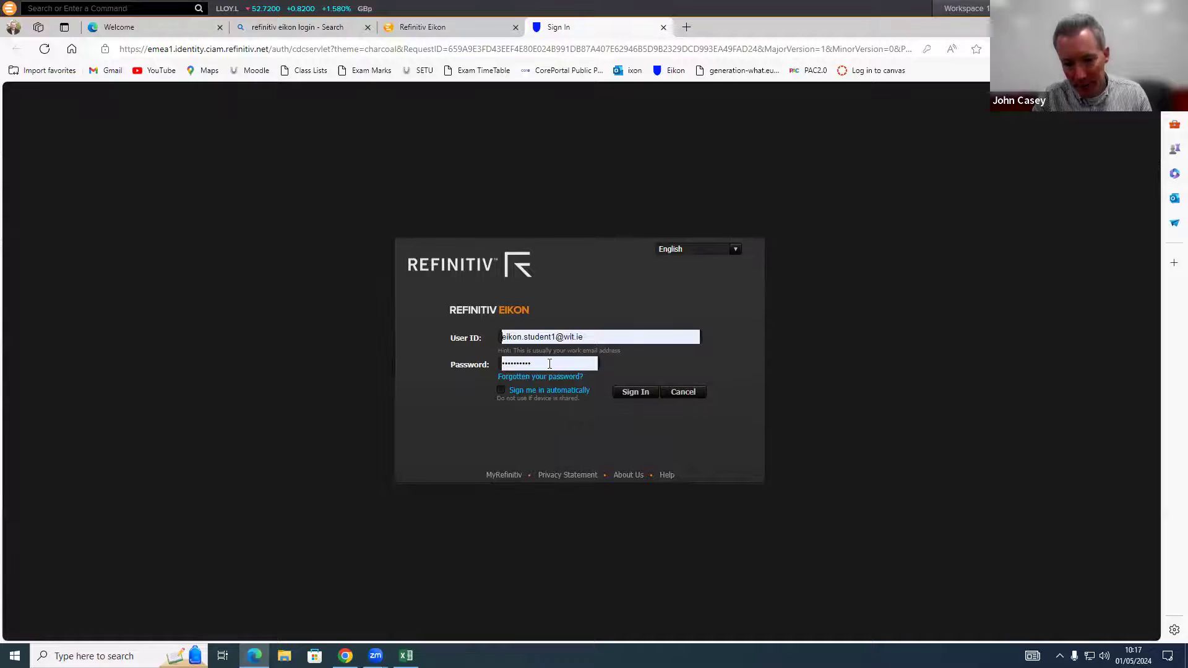
Step: Submit the filled-in login and take over the other session to load the Home page
click(641, 394)
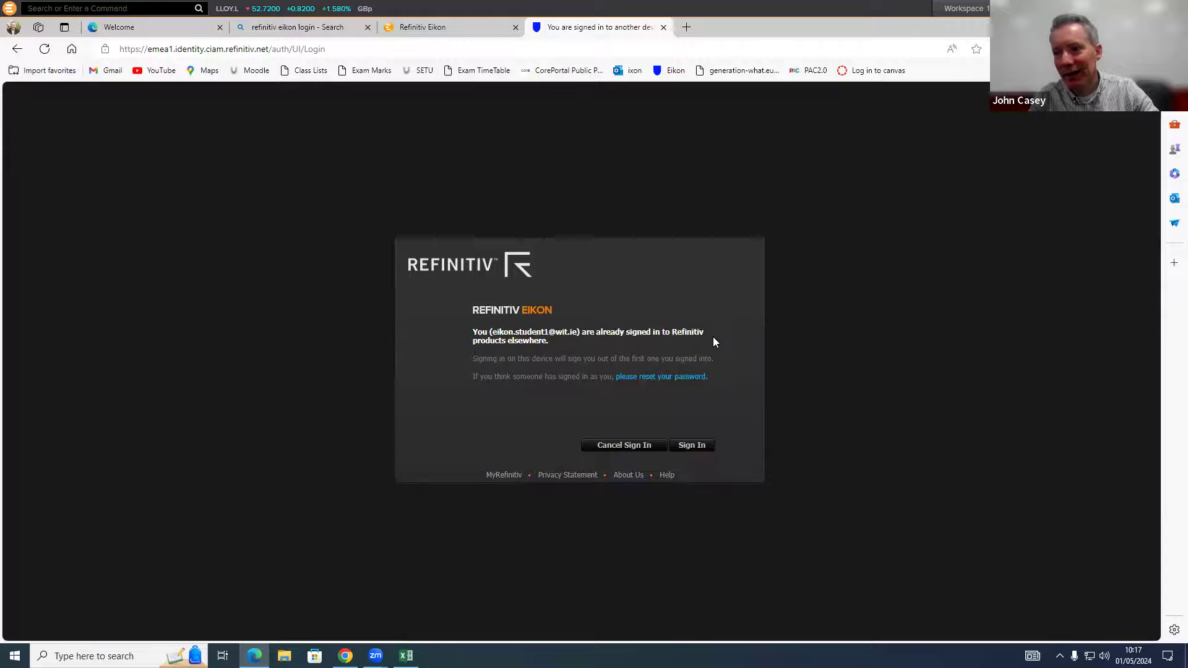
click(693, 448)
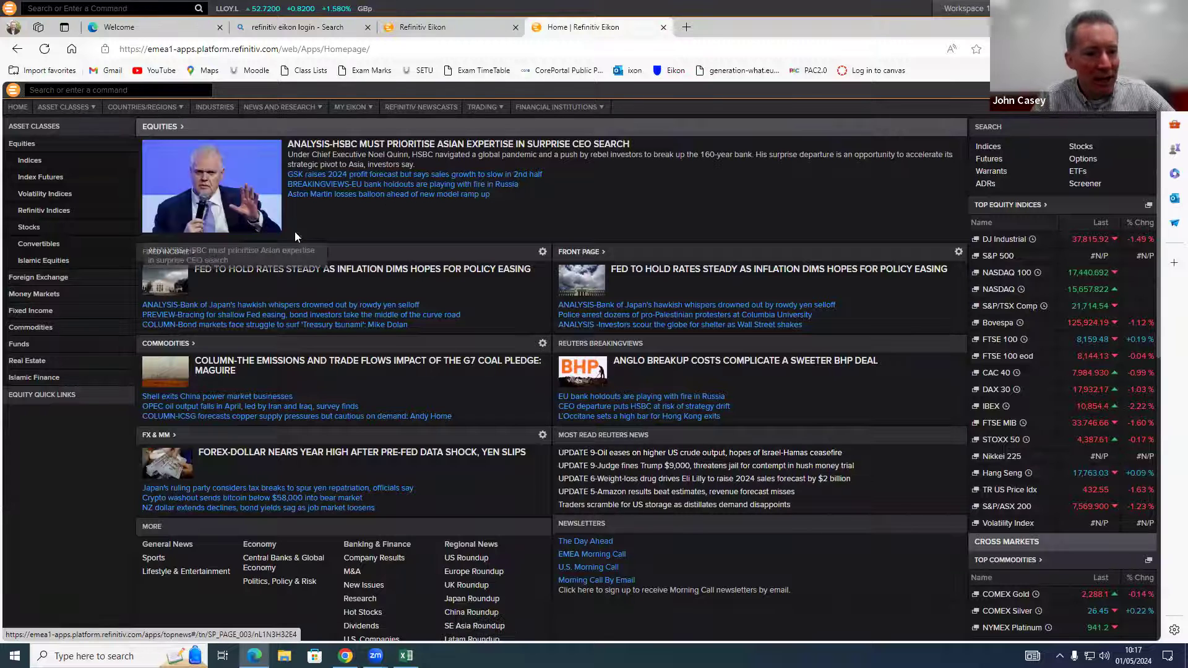
Step: Search Eikon for 'micro' so Microsoft Corp (MSFT.O) heads the matching instruments
mouse_move(282, 106)
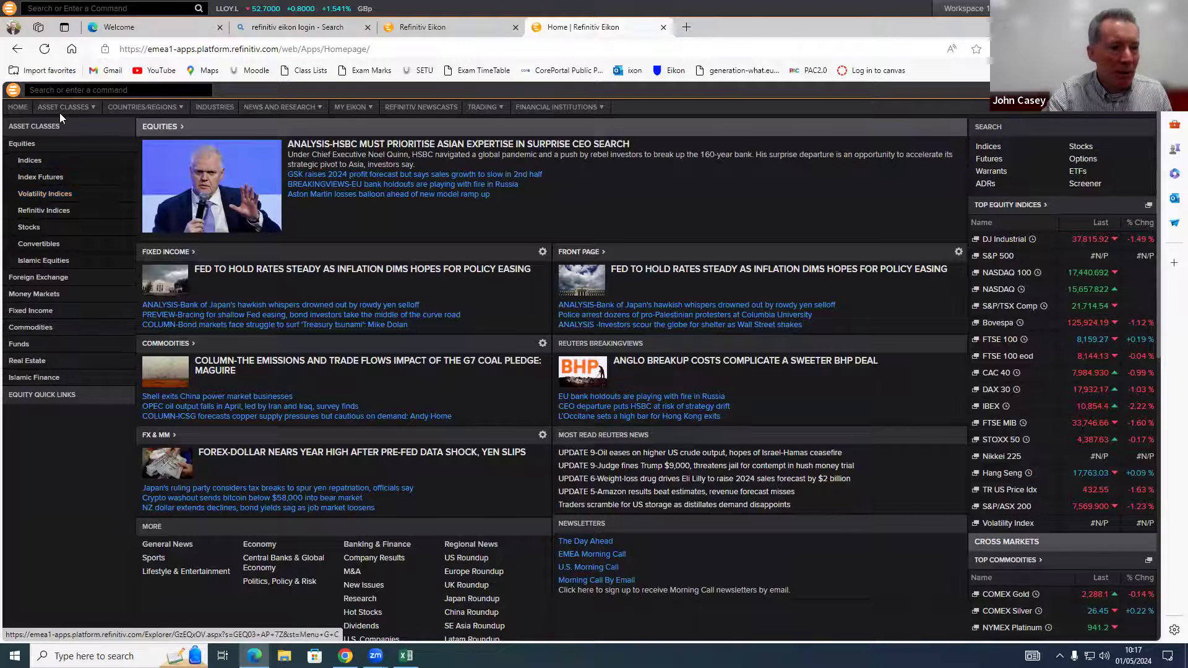
click(63, 88)
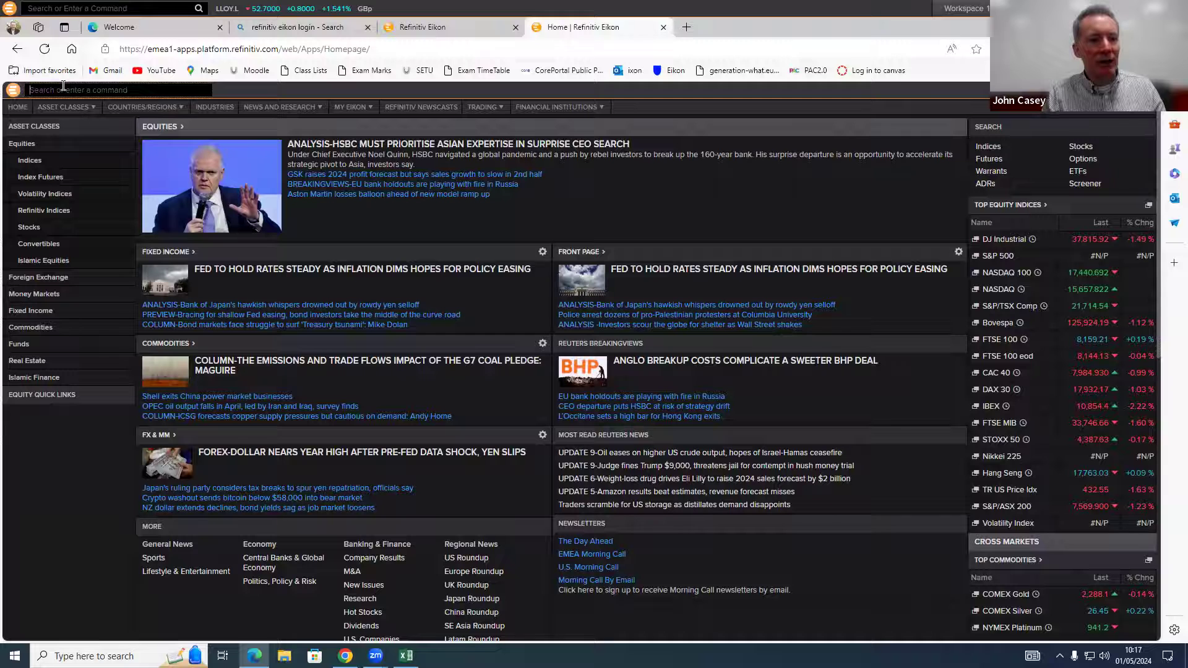
text(micro)
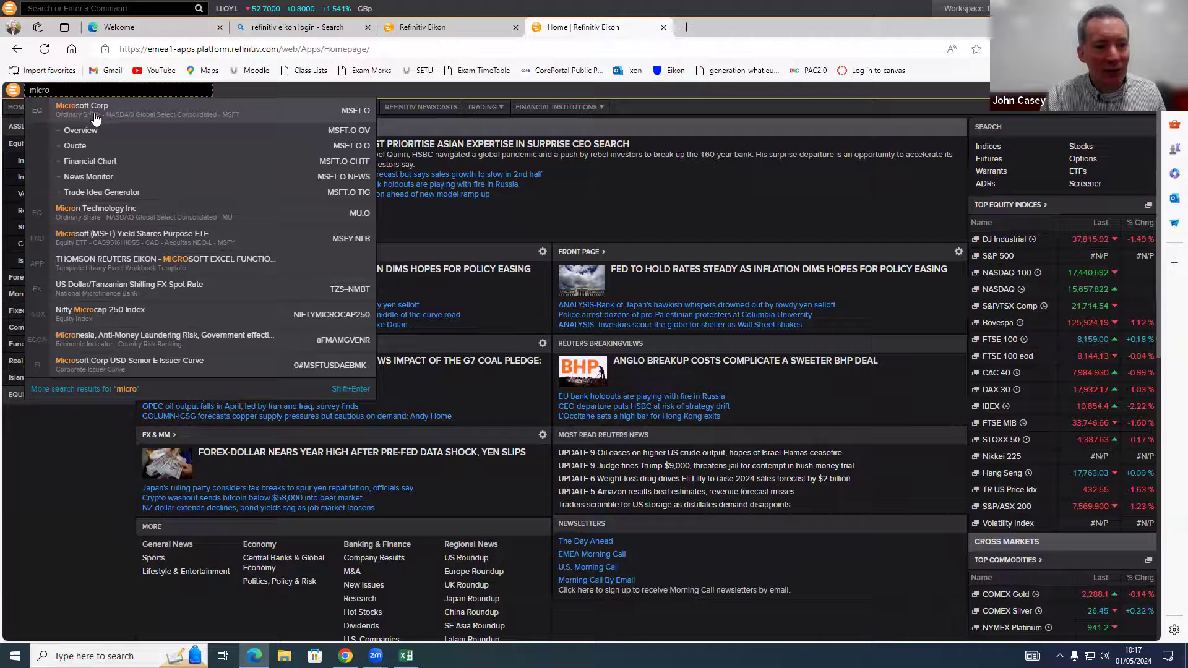
Step: Open Microsoft Corp's 6-month daily price chart, last at 389.33
click(352, 116)
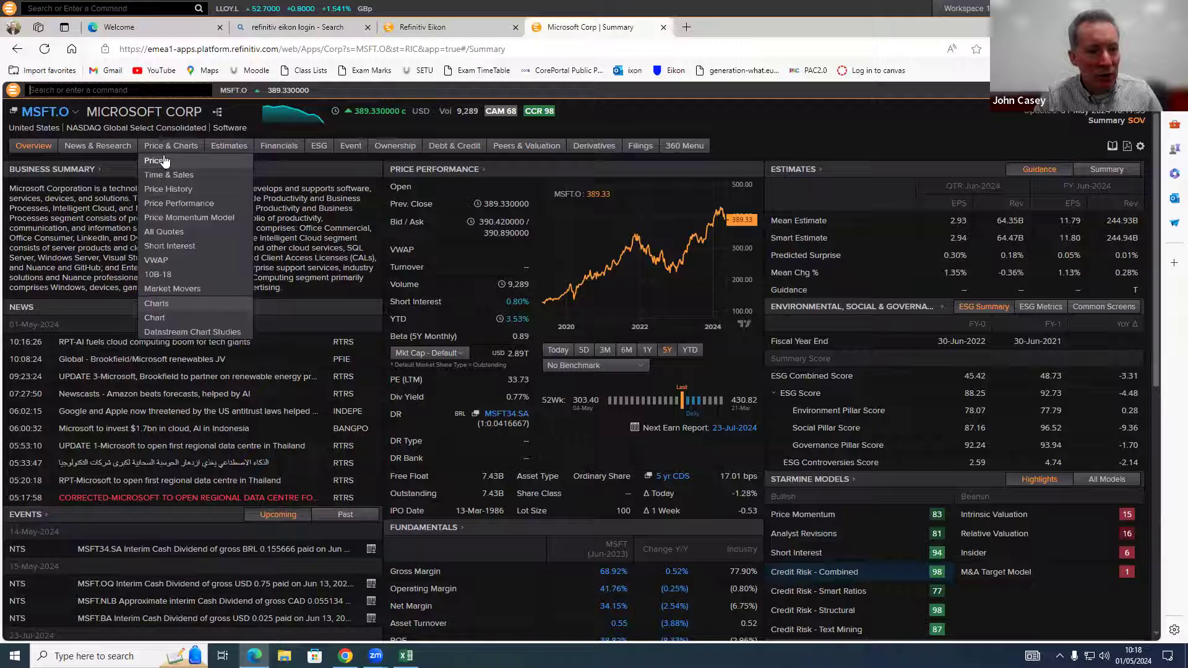
click(164, 162)
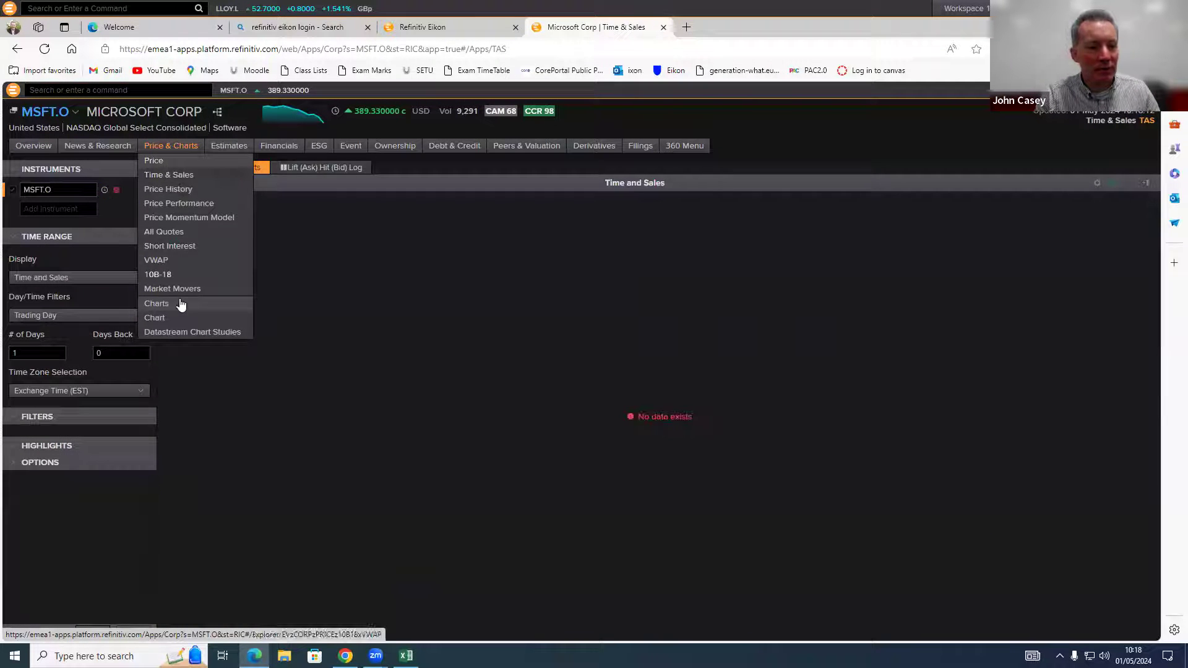
click(164, 322)
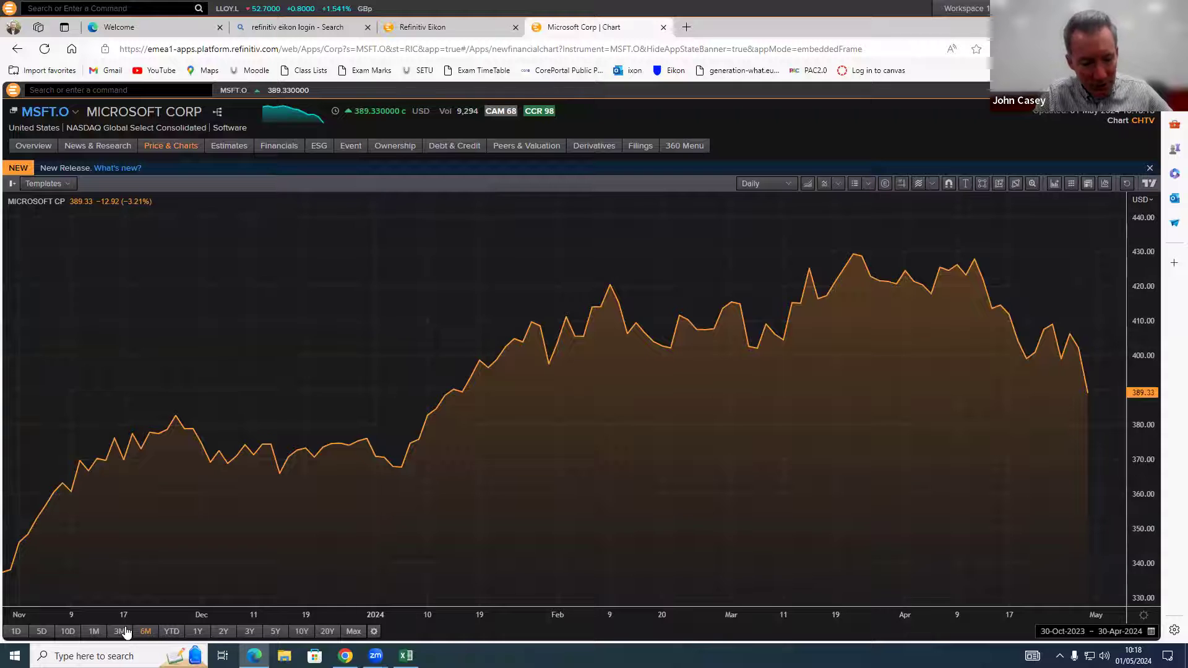
Step: Set the Microsoft chart range to 20Y, spanning 30-Apr-2004 to 30-Apr-2024
click(327, 632)
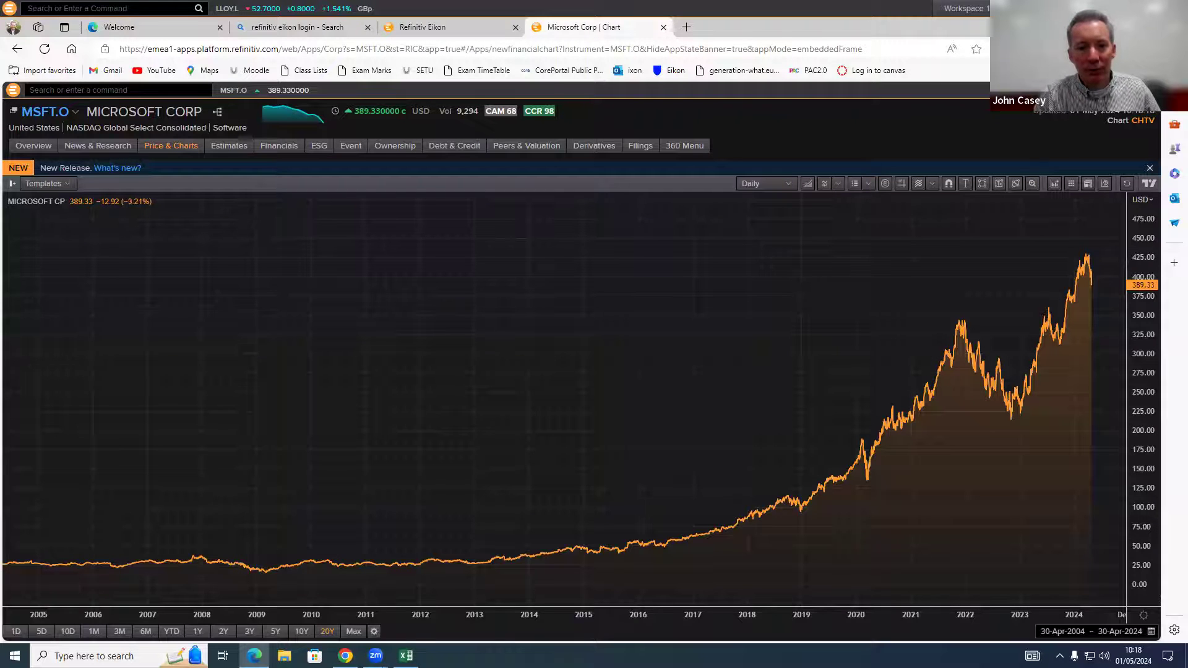
mouse_move(320, 151)
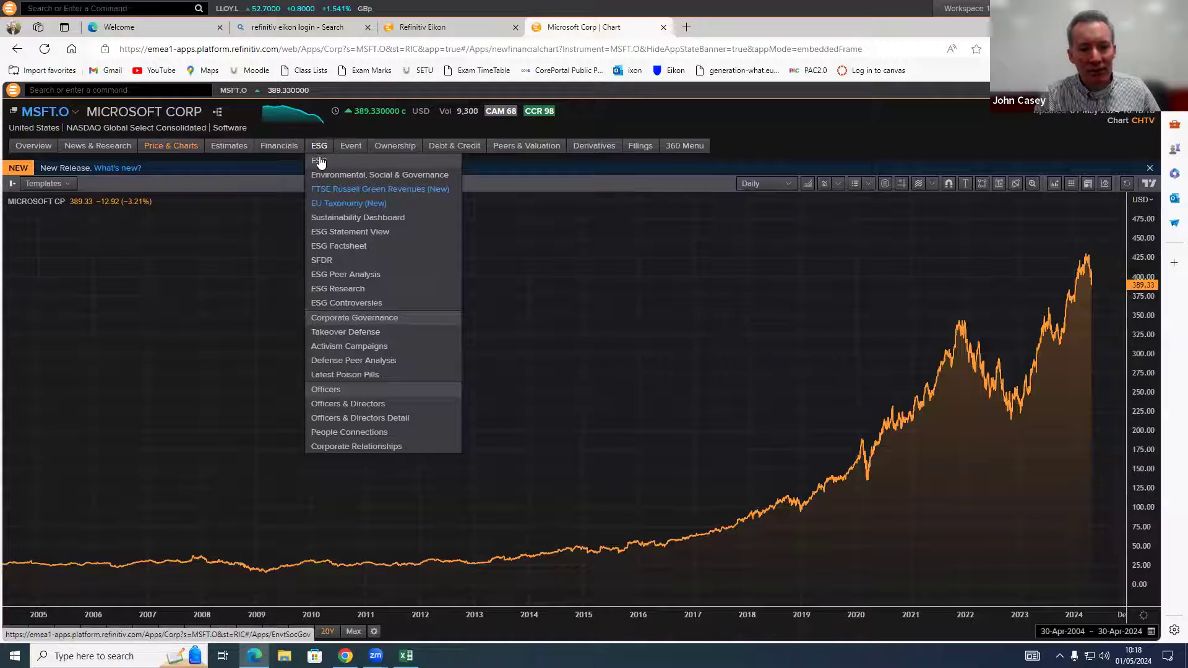
Step: Show Microsoft's ESG Peer Analysis (ranked 3rd, 88.25 score) and enlarge its Microsoft detail window
click(318, 151)
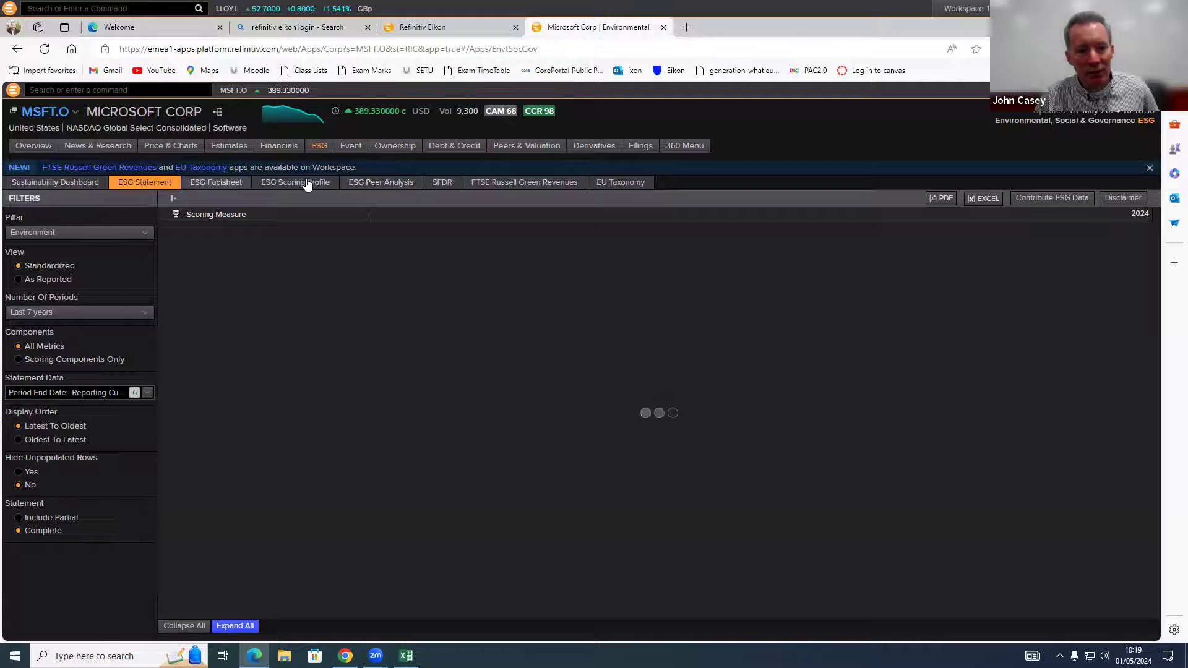
click(382, 191)
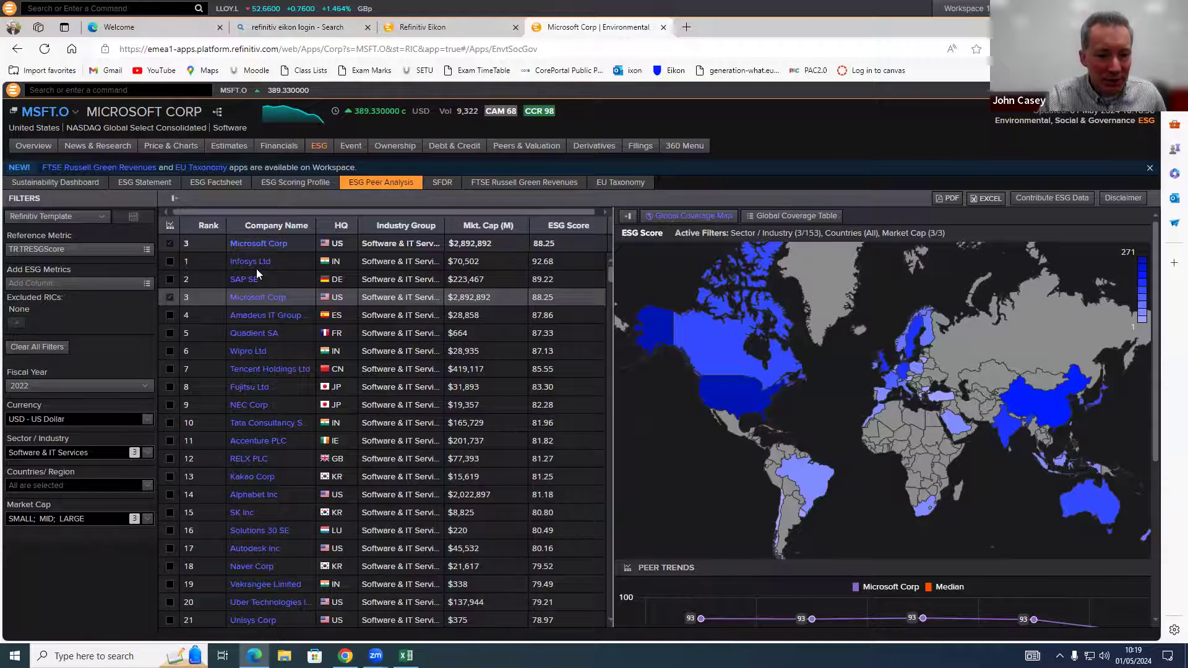
click(253, 244)
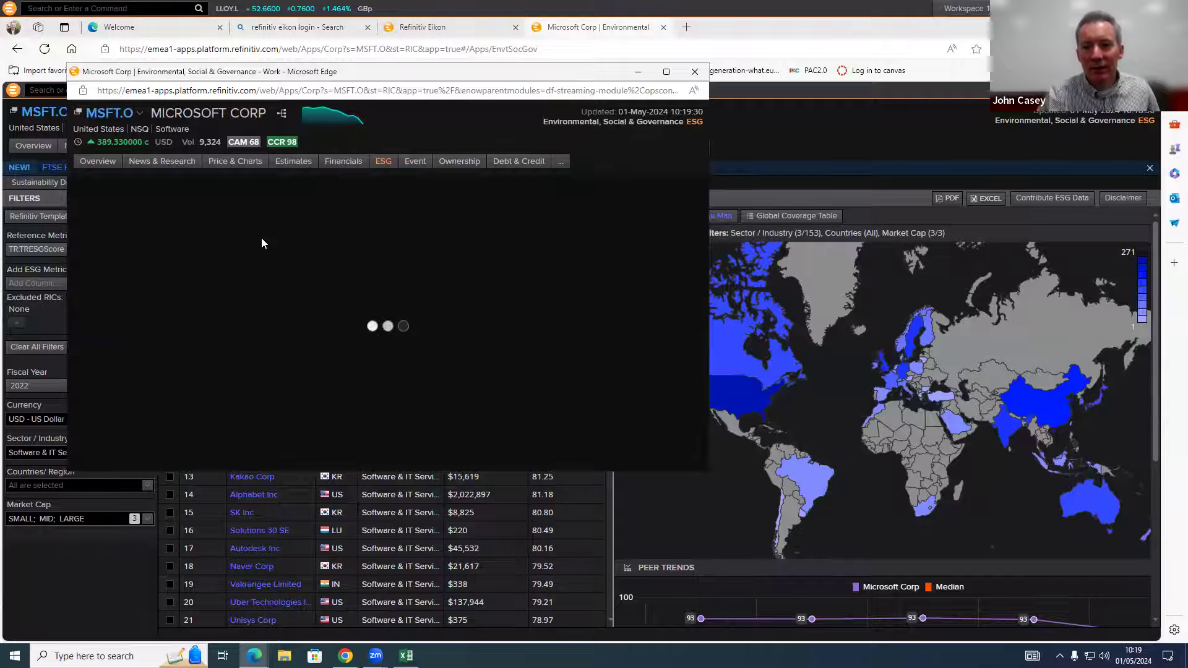
click(665, 71)
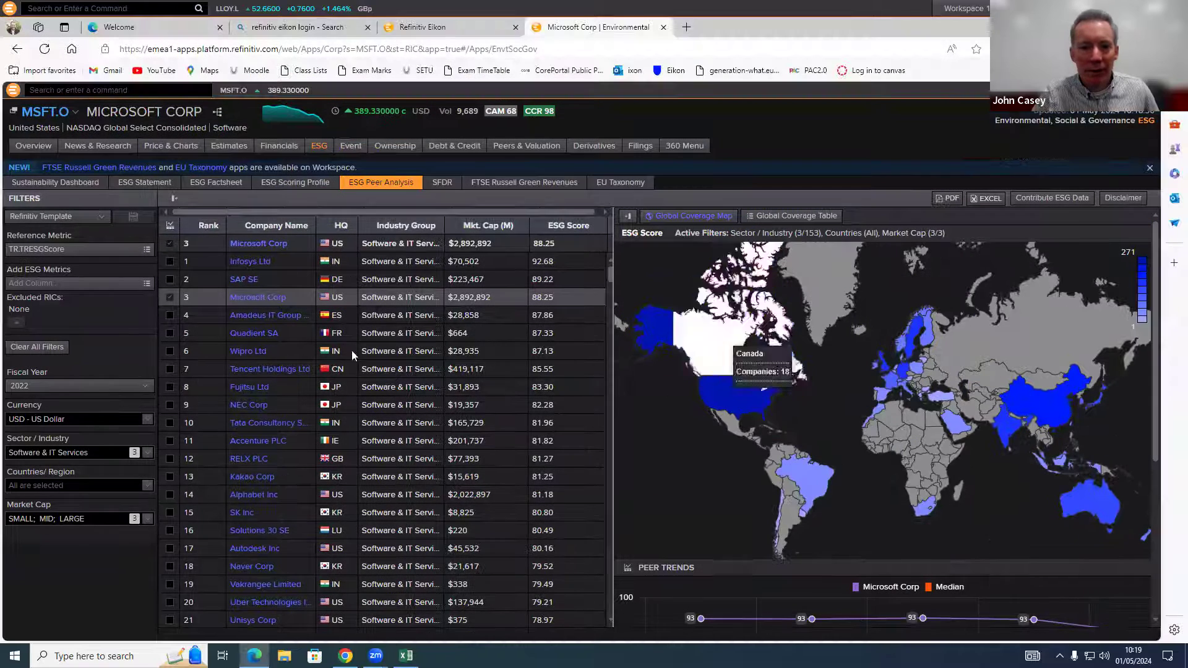
mouse_move(575, 159)
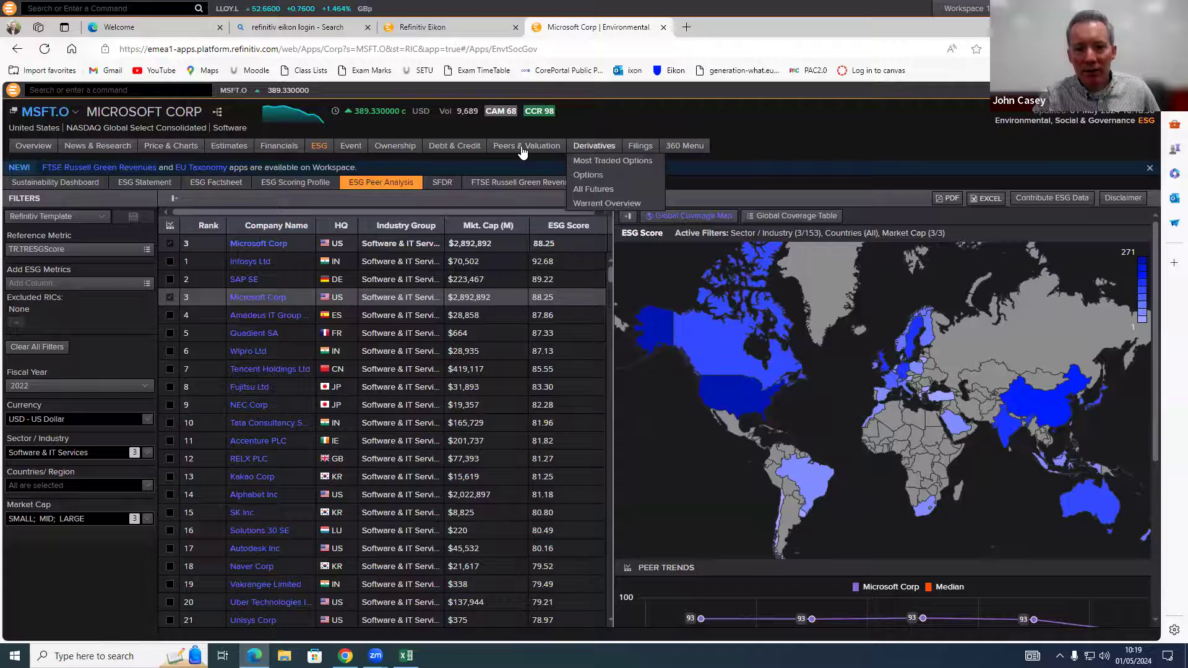
mouse_move(522, 148)
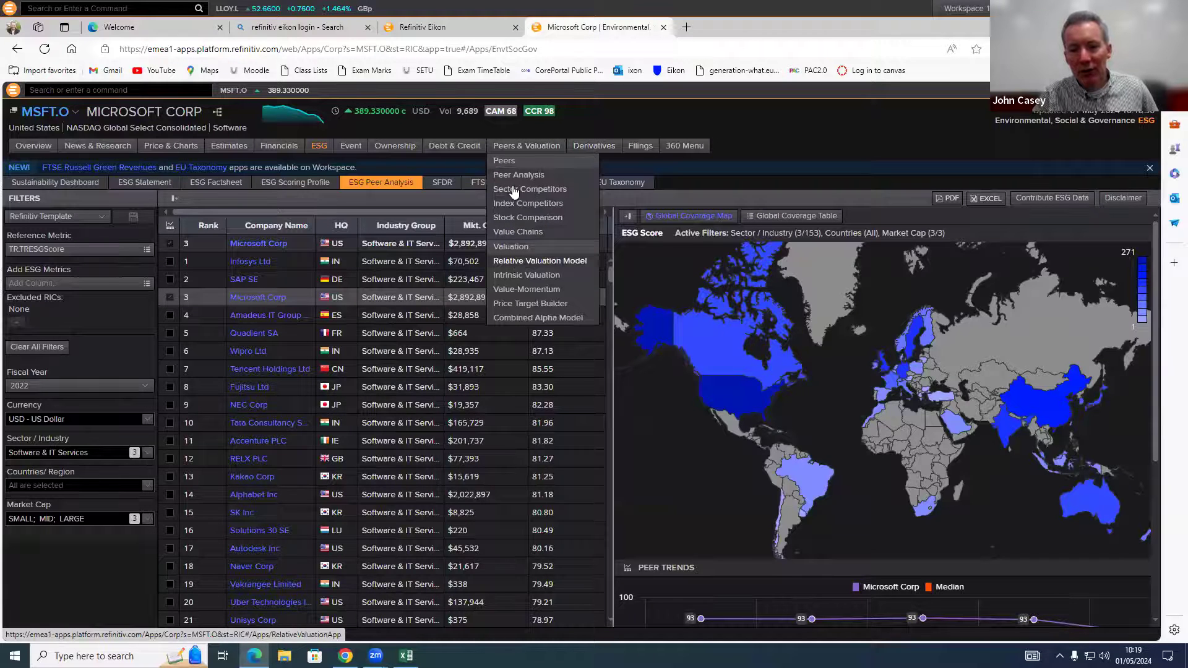
Step: Export Microsoft's StarMine Relative Valuation Model to RelativeValuation.xlsx and enable editing in Excel
click(523, 263)
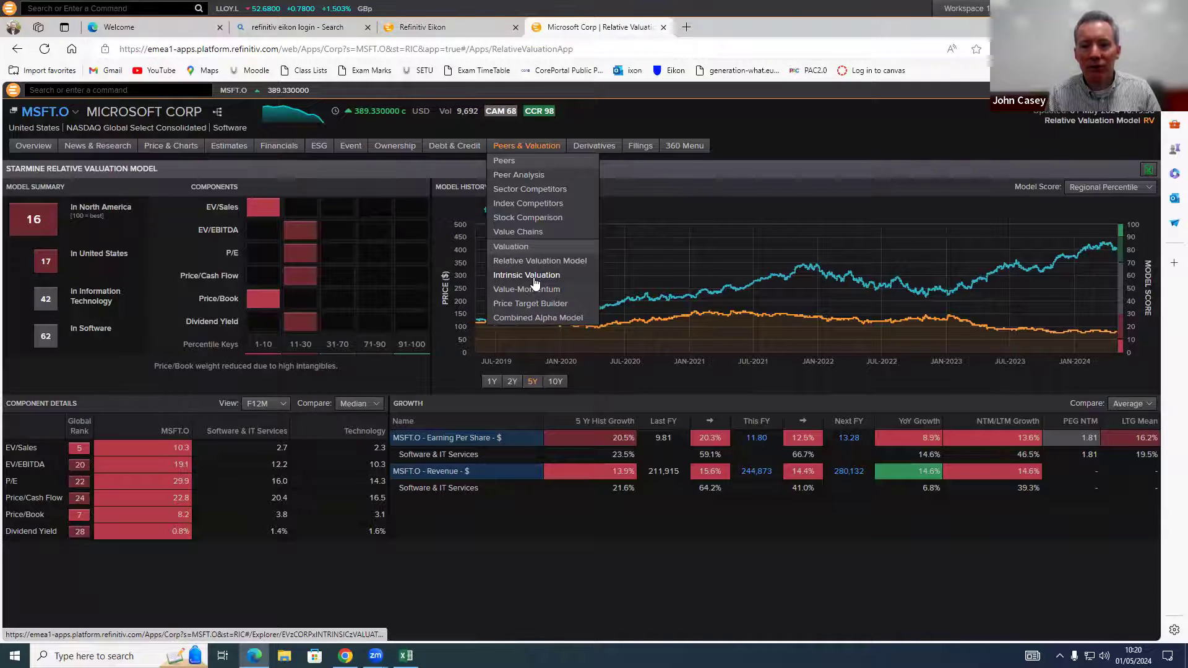
click(545, 417)
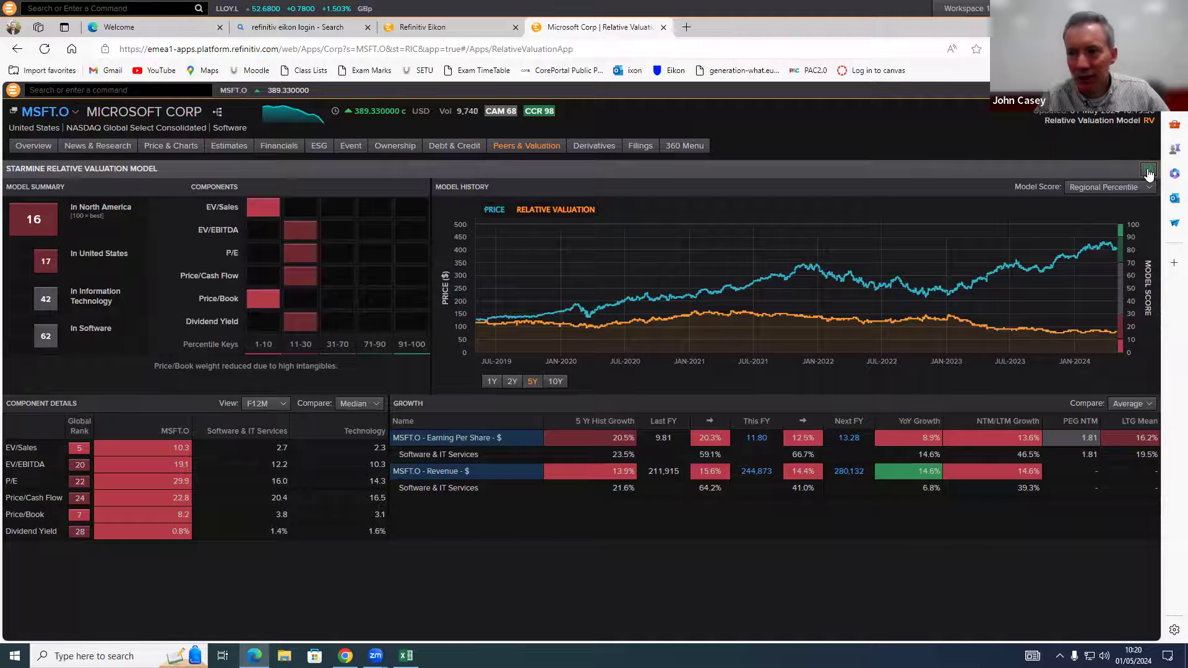
click(1148, 172)
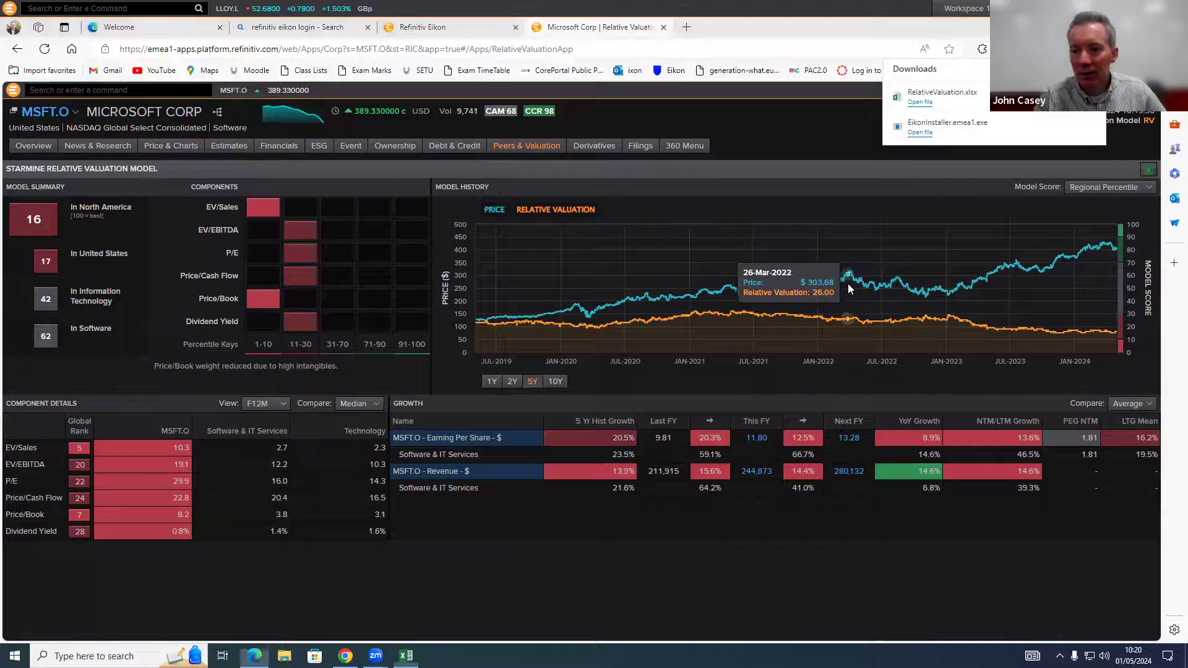
click(920, 103)
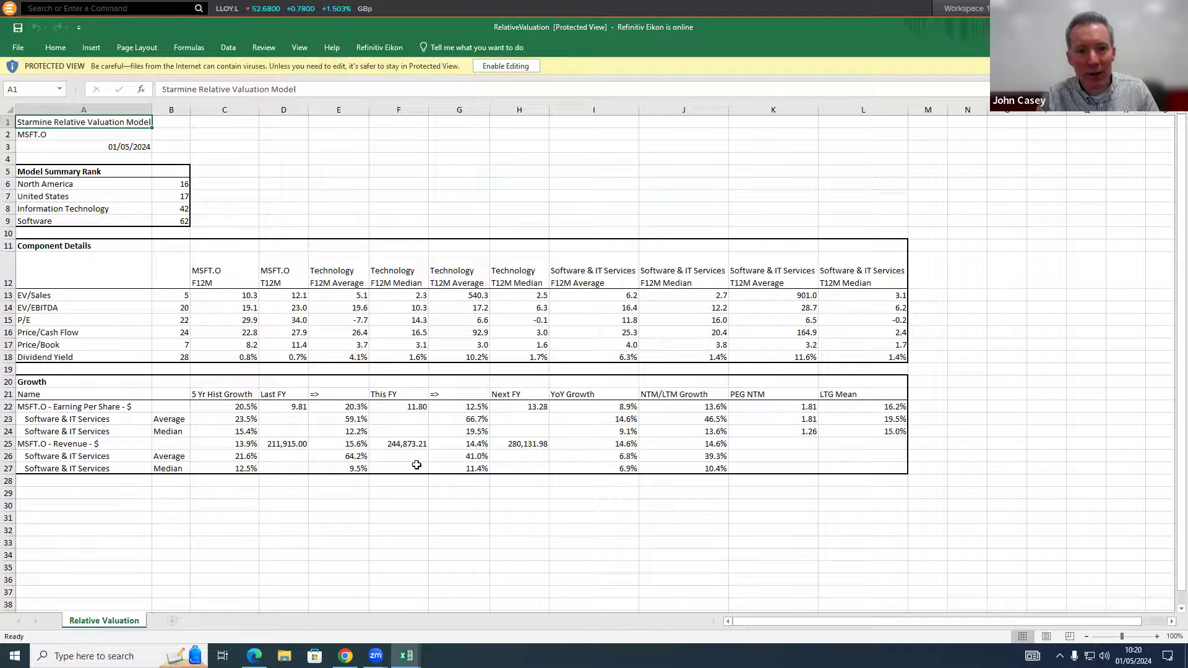
click(505, 66)
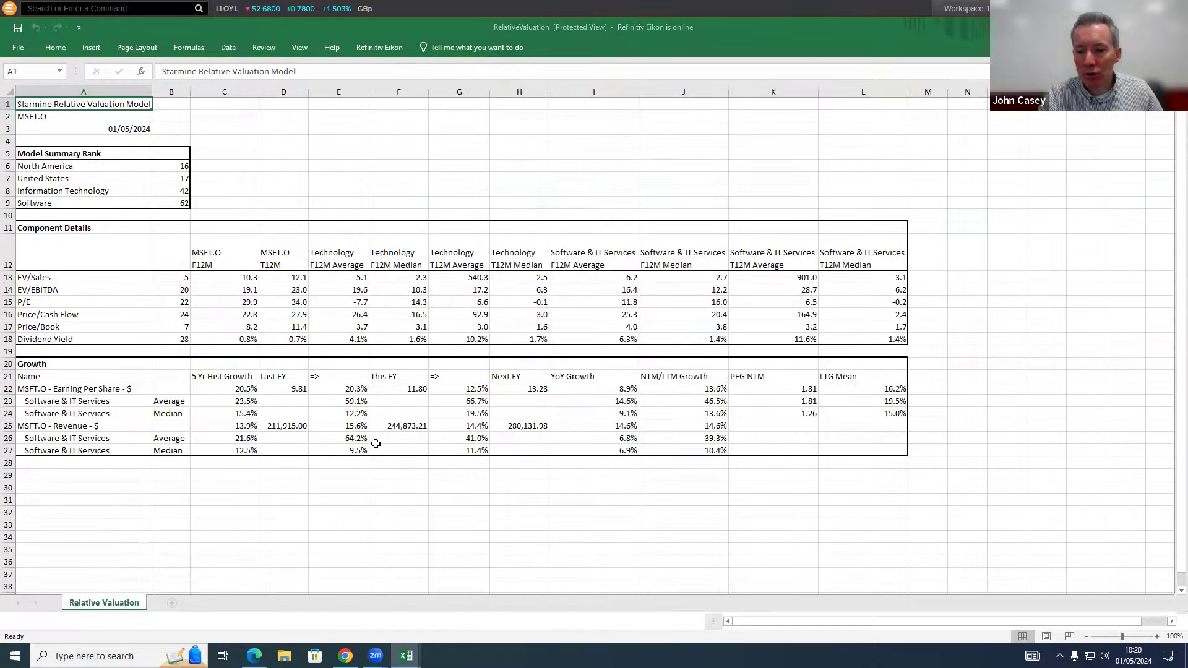